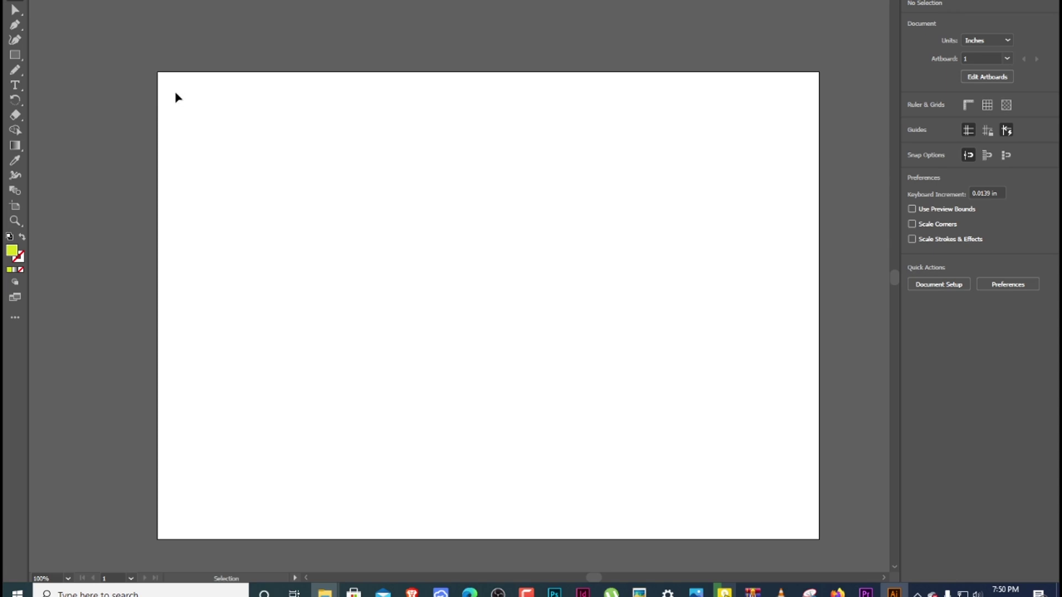
- Place the image ZB7957200_main as a linked file at about 4.93 x 5.72 in and move it to the artboard's centre
key("alt+f")
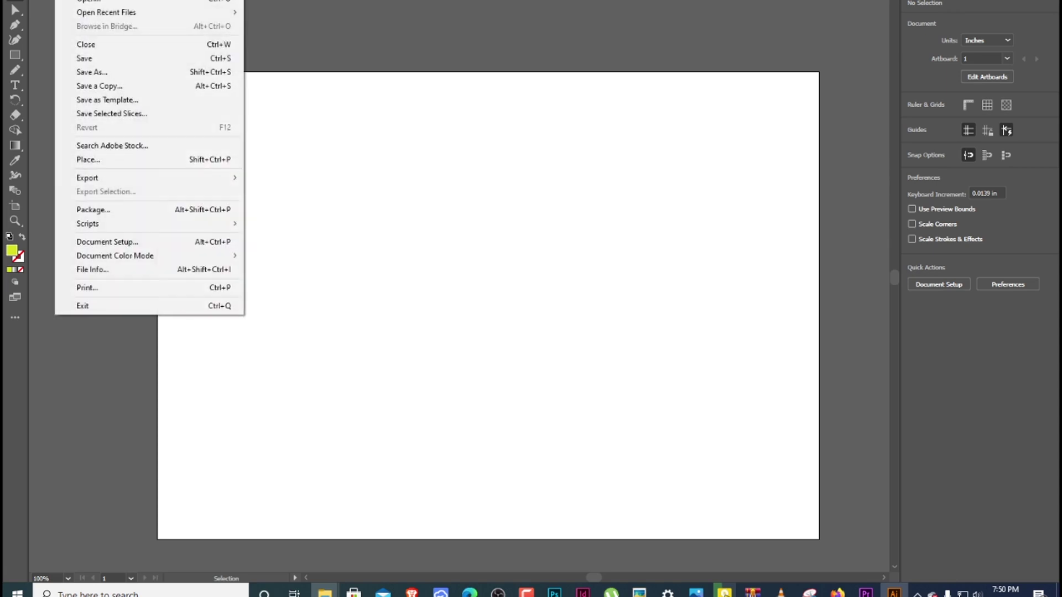
left_click(142, 162)
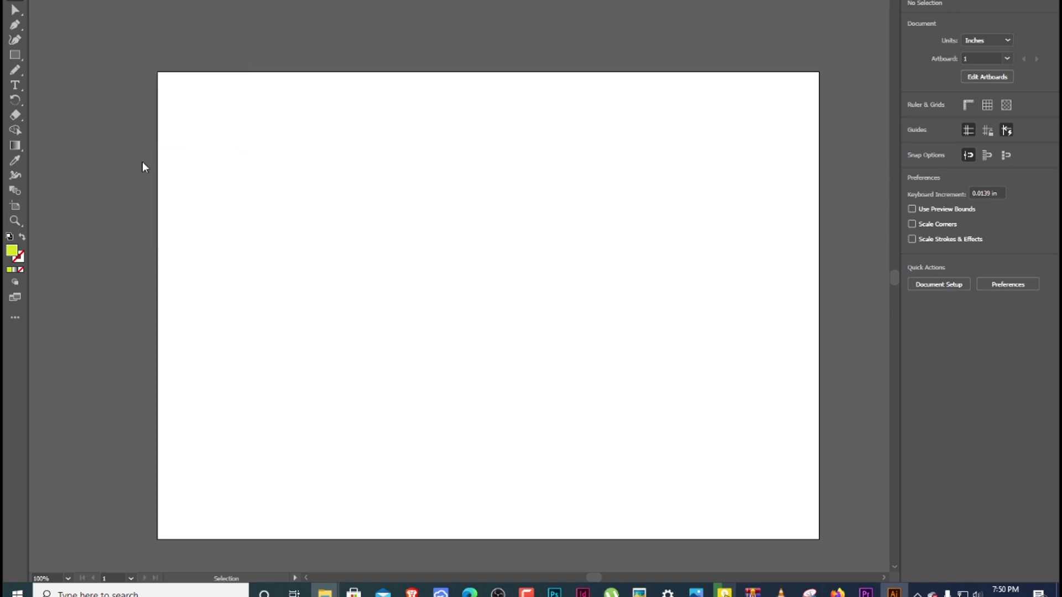
scroll(221, 129, "down", 5)
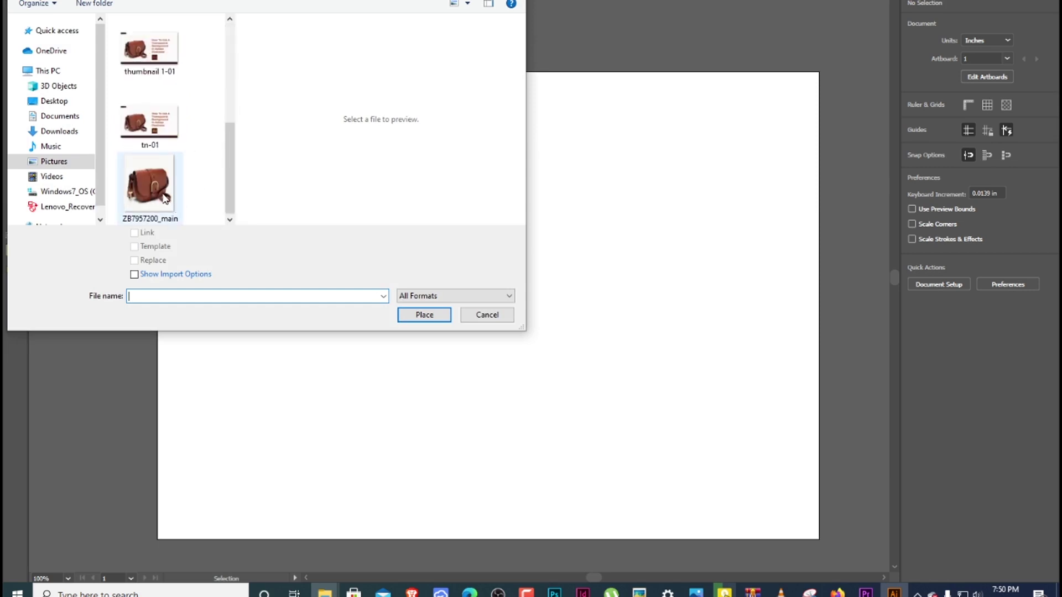
left_click(164, 198)
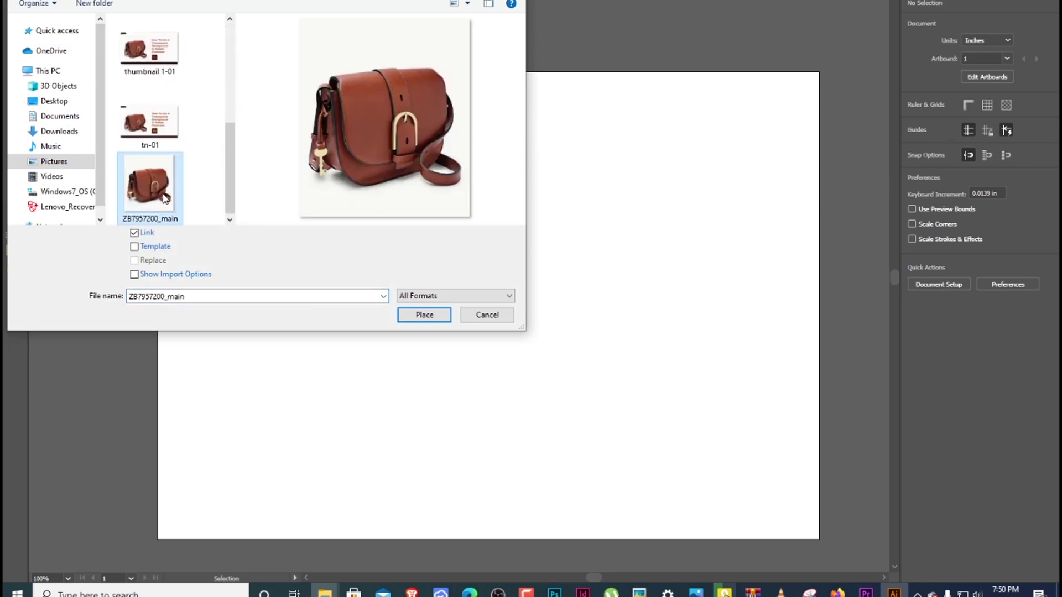
left_click(430, 317)
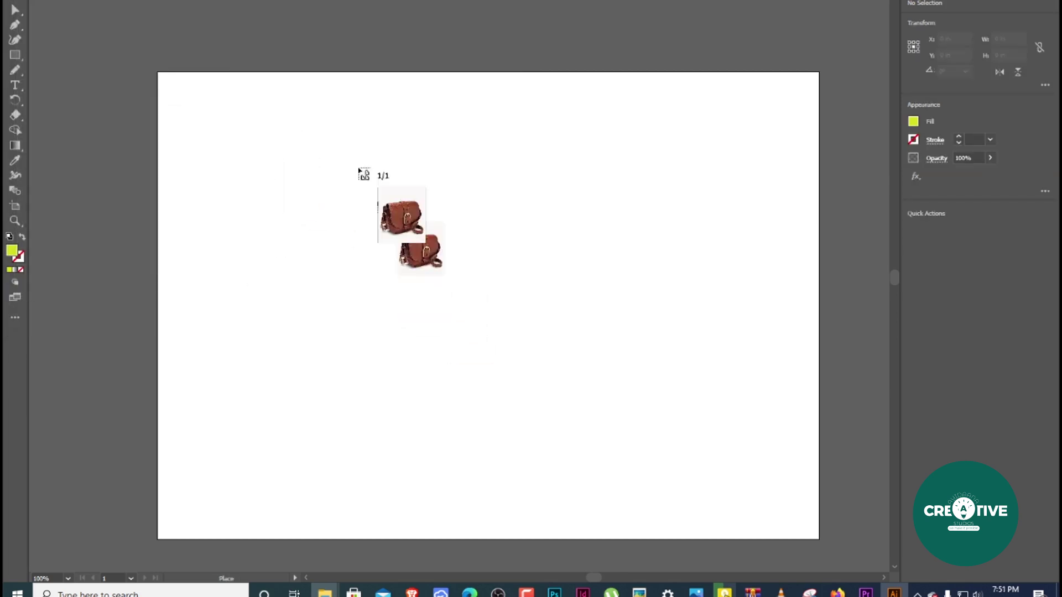
left_click_drag(245, 123, 713, 446)
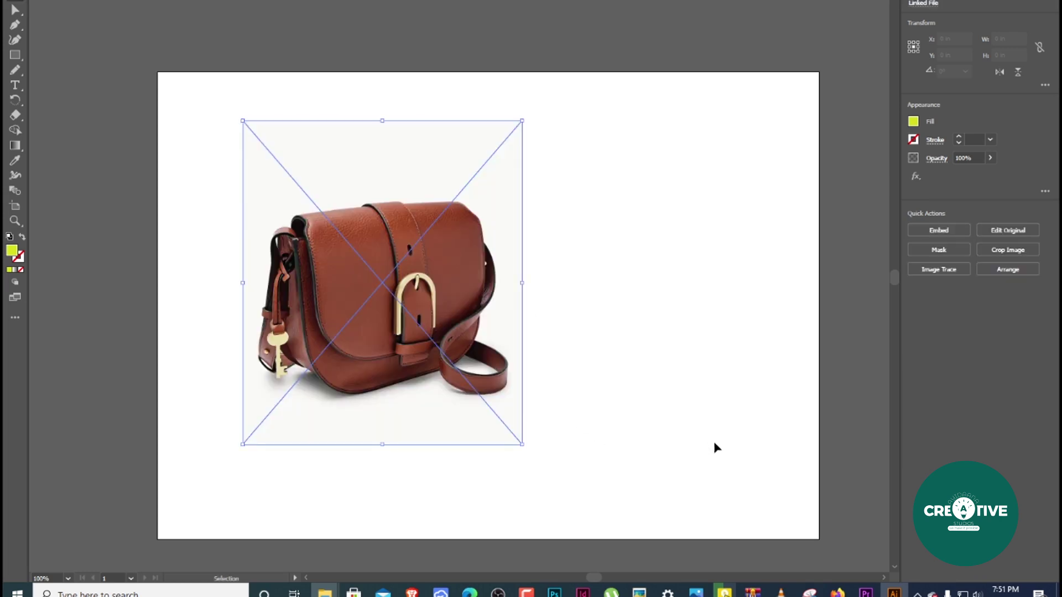
left_click_drag(387, 304, 492, 335)
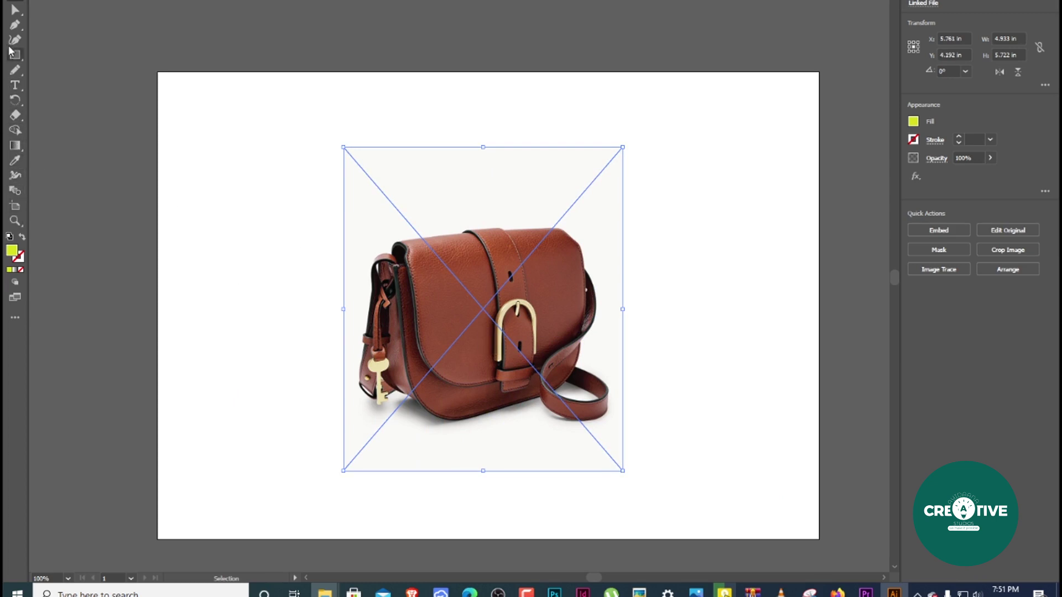
- Trace the bag's top edge with the Pen tool, from the flap's left end around the right corner to the strap
left_click(15, 27)
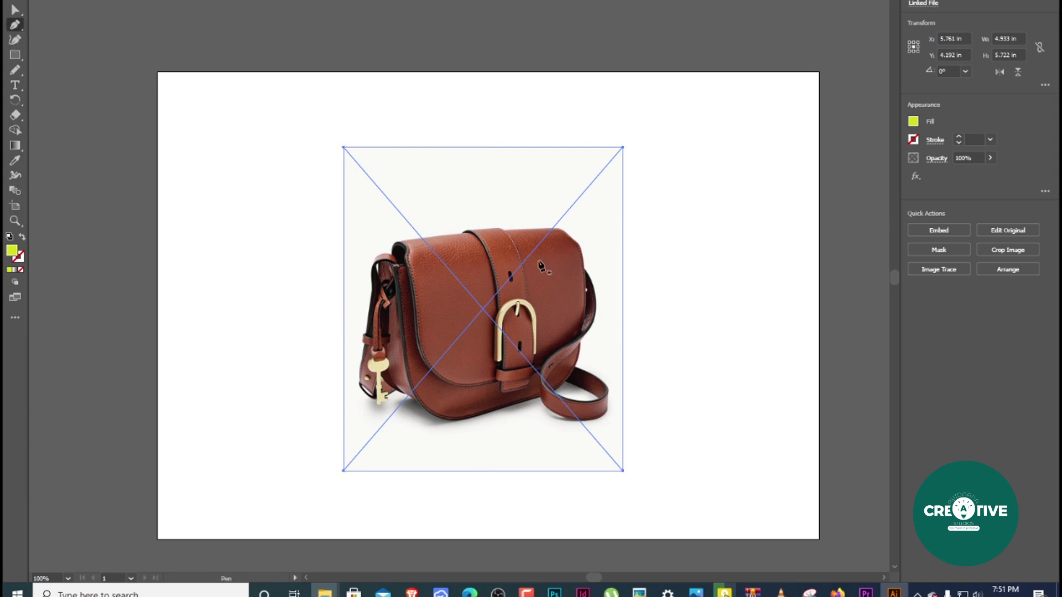
left_click(401, 239)
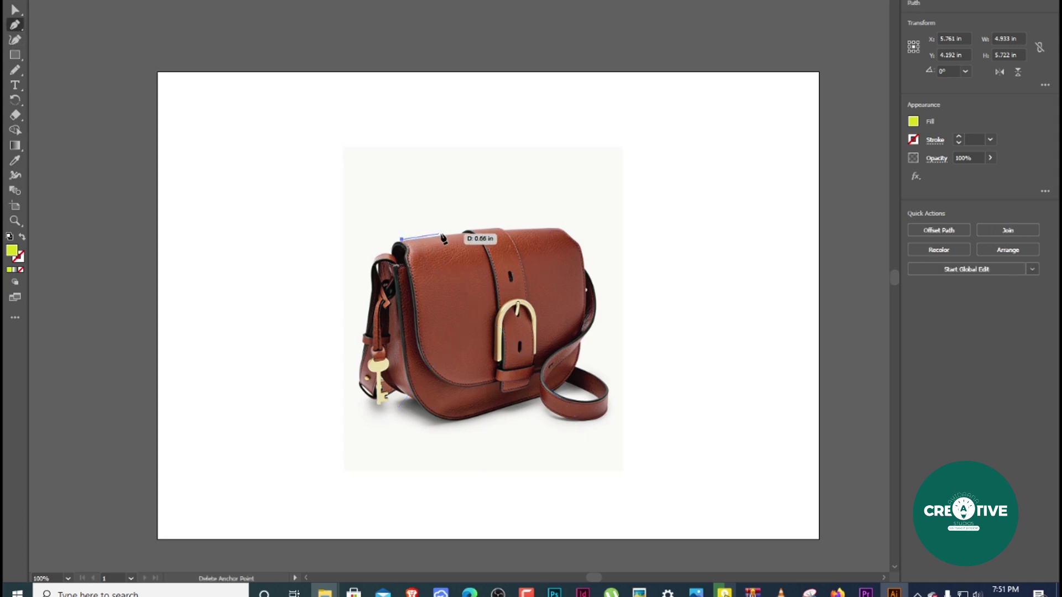
key("ctrl+z")
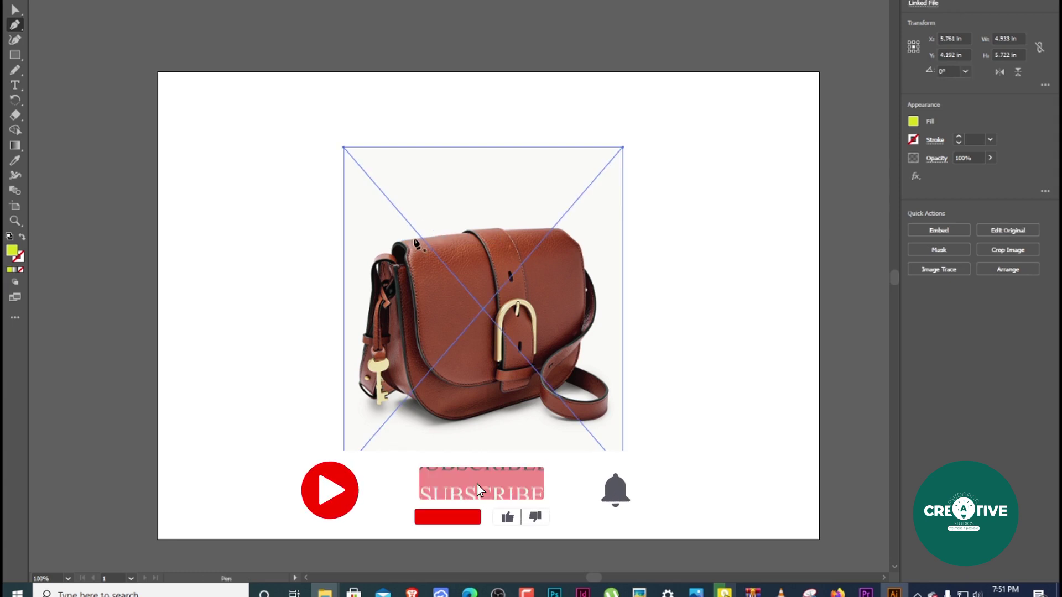
left_click(418, 237)
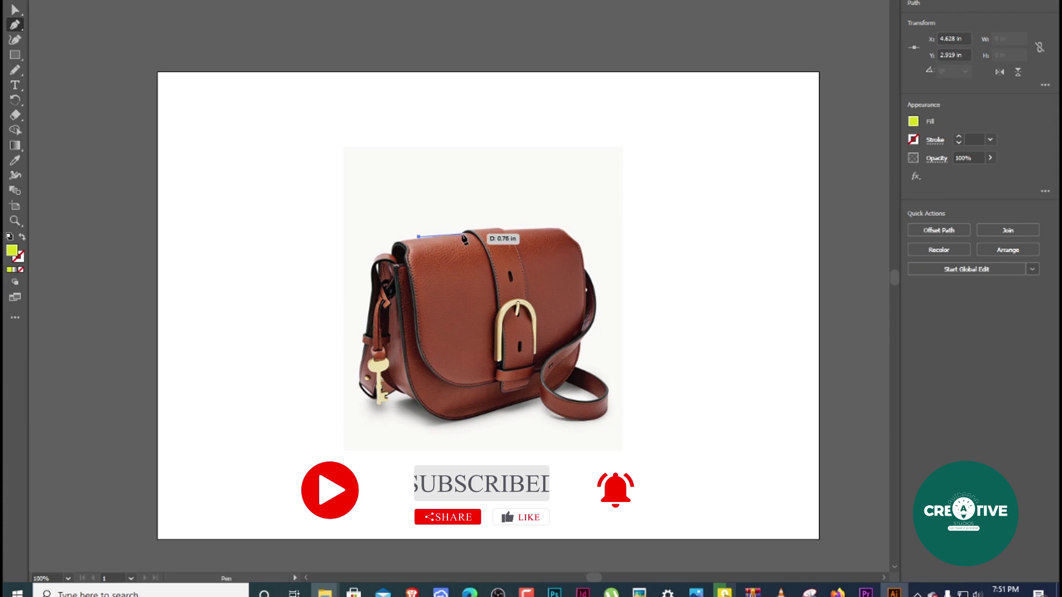
left_click(463, 233)
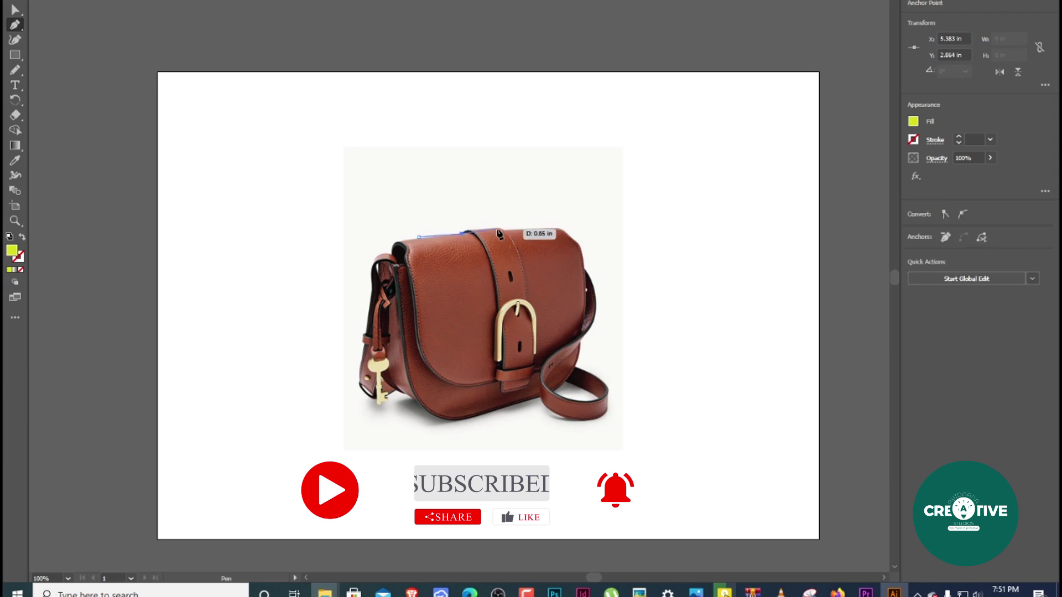
left_click(482, 225)
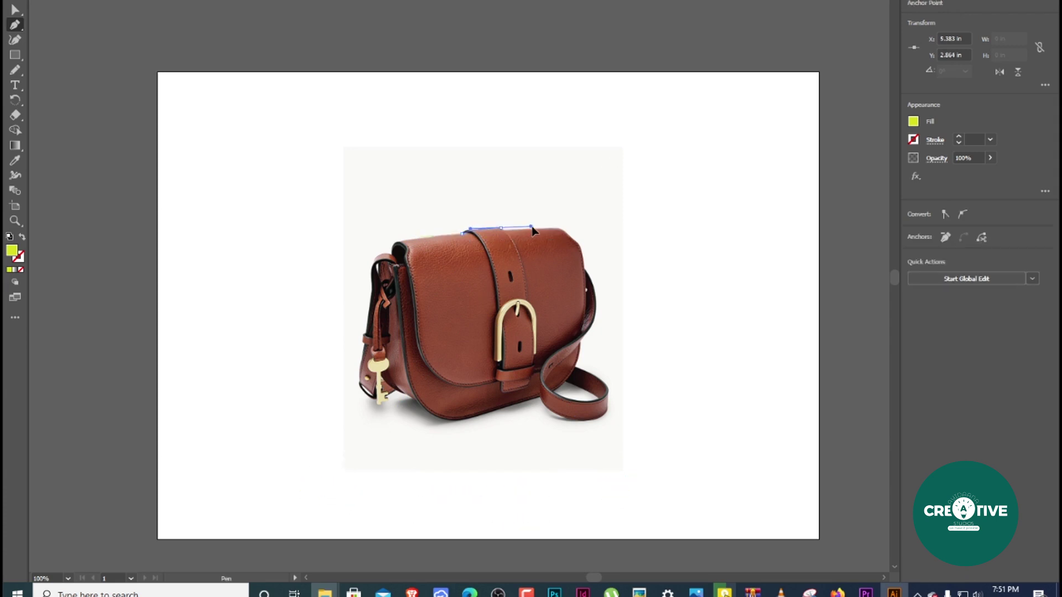
left_click_drag(541, 232, 541, 231)
left_click_drag(506, 228, 587, 342)
left_click(585, 269)
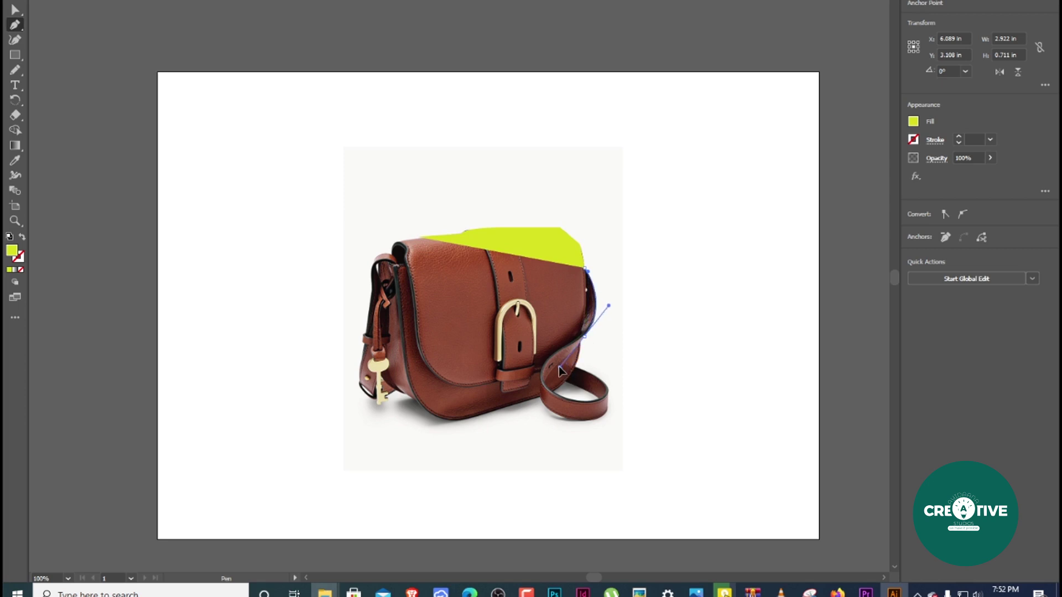
- Continue the path along the strap's outward curve, down the bag's right side and around the outside of the lower strap loop
left_click_drag(584, 336, 562, 370)
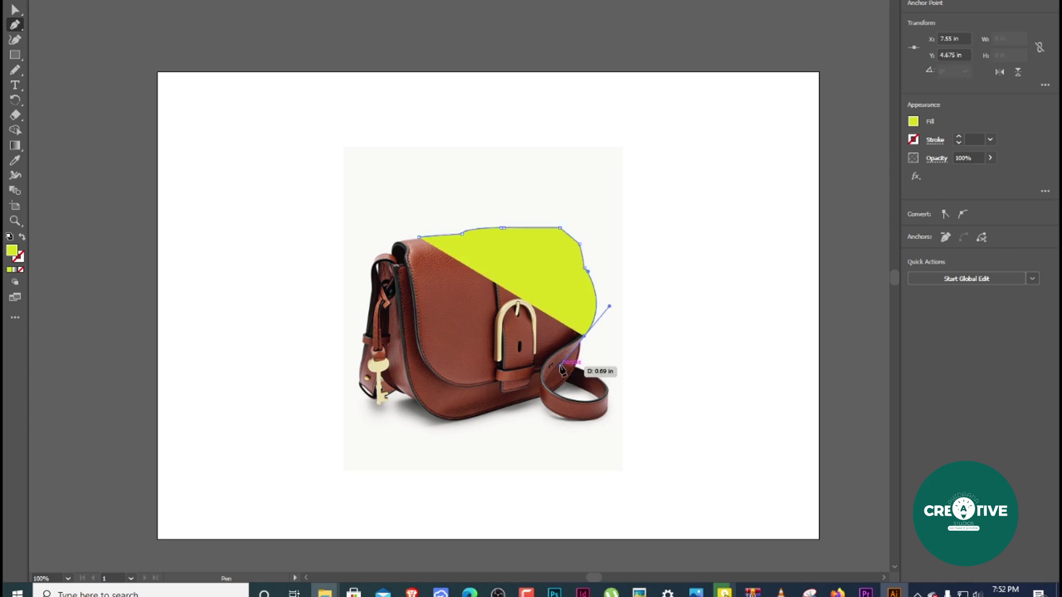
key("alt")
left_click_drag(562, 370, 610, 404)
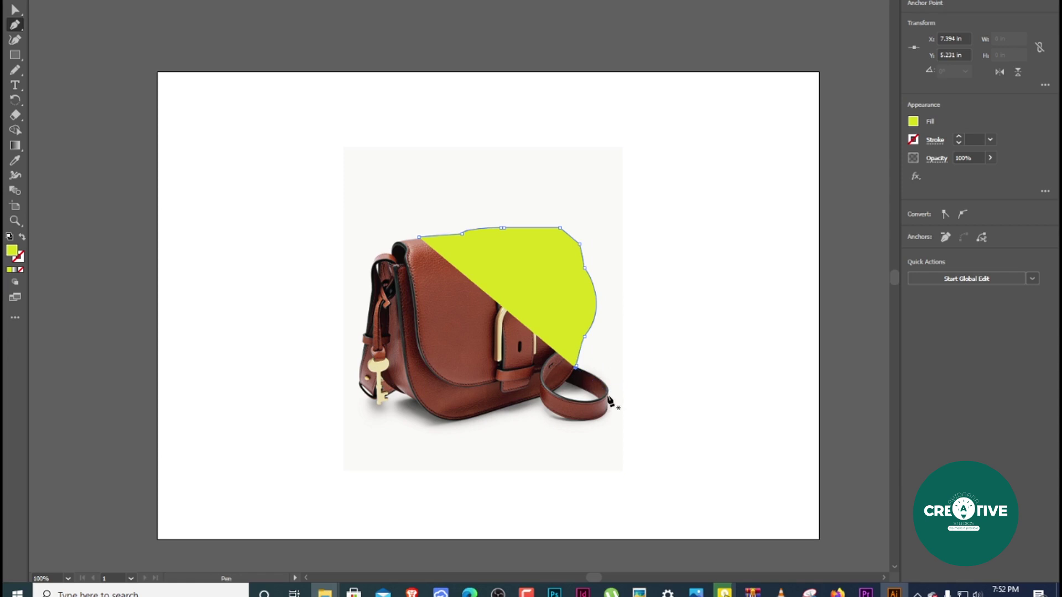
left_click(608, 388, "ctrl")
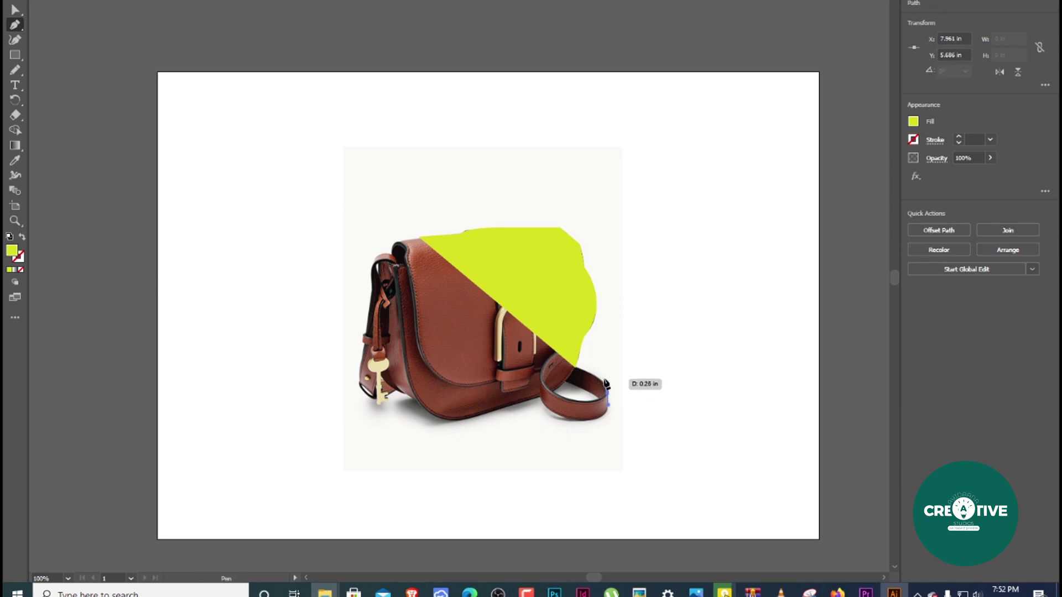
key("ctrl+z")
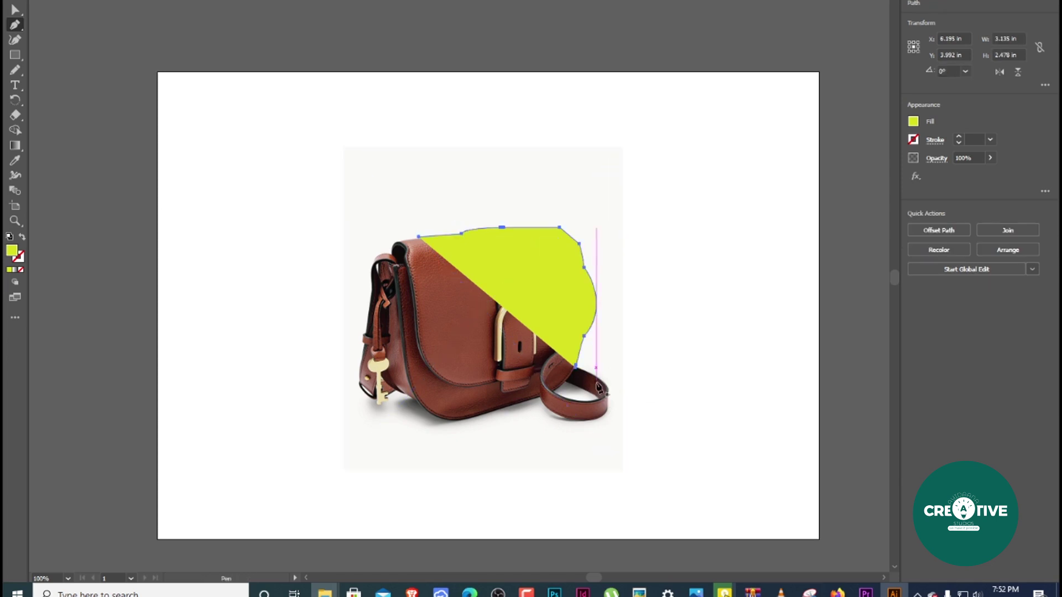
left_click(576, 367)
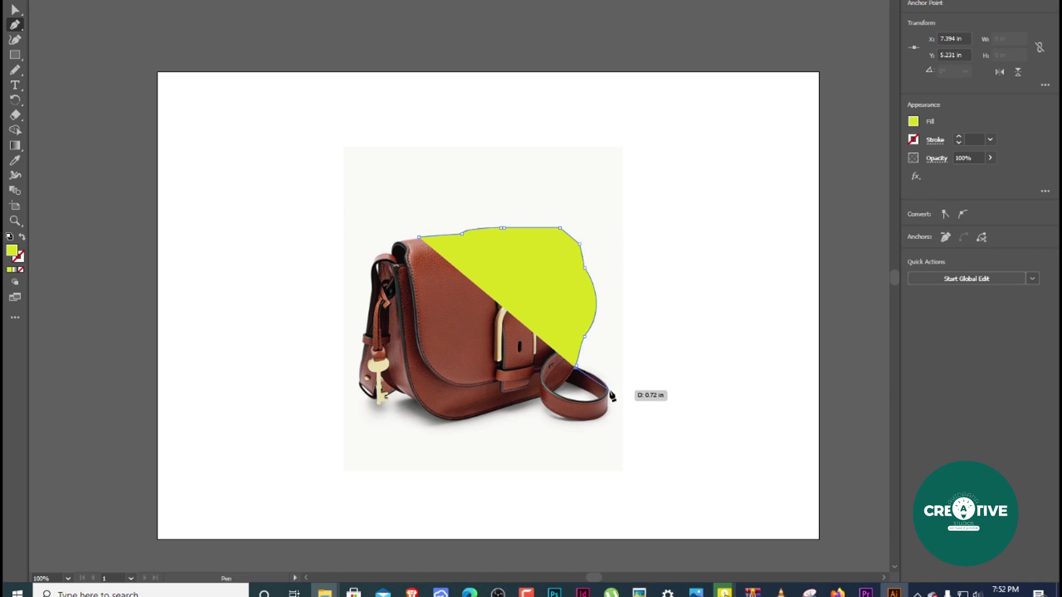
left_click_drag(609, 391, 16, 254)
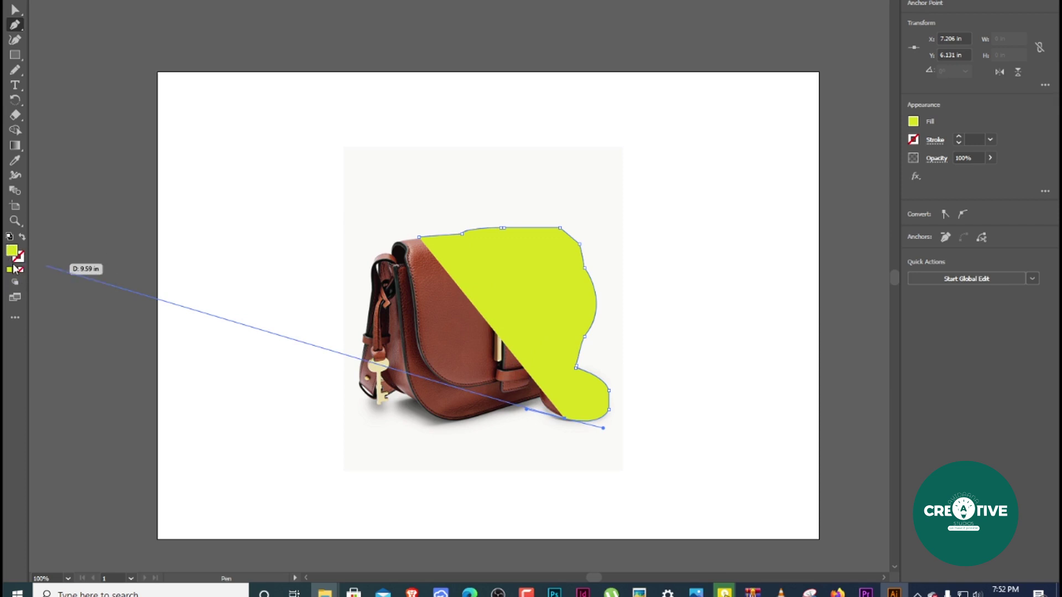
- Set the path's fill to None and carry the outline around the strap loop's lower left end to the bag's base
left_click(21, 270)
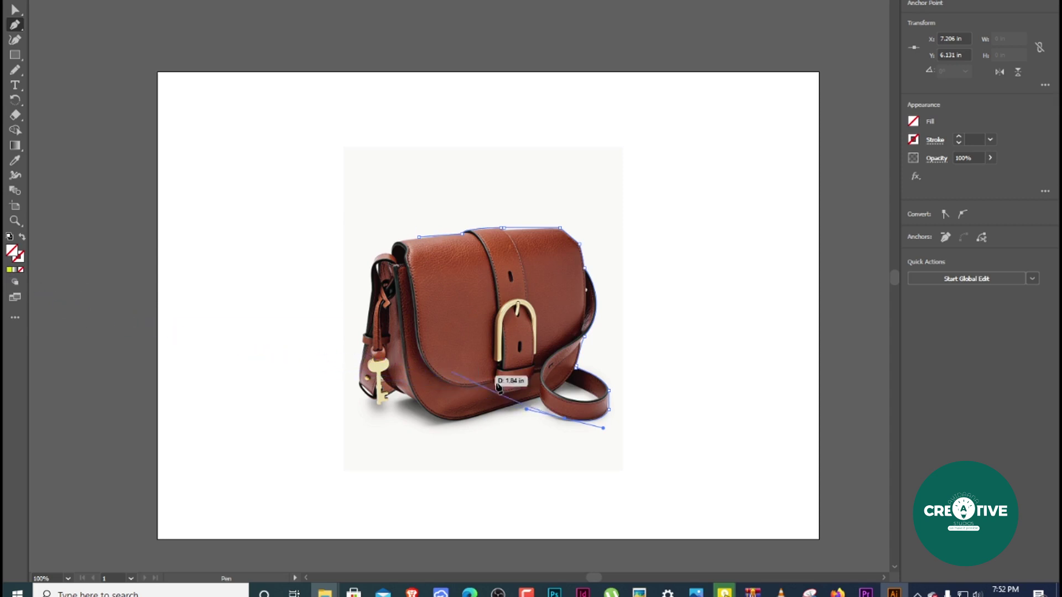
left_click_drag(527, 409, 527, 412)
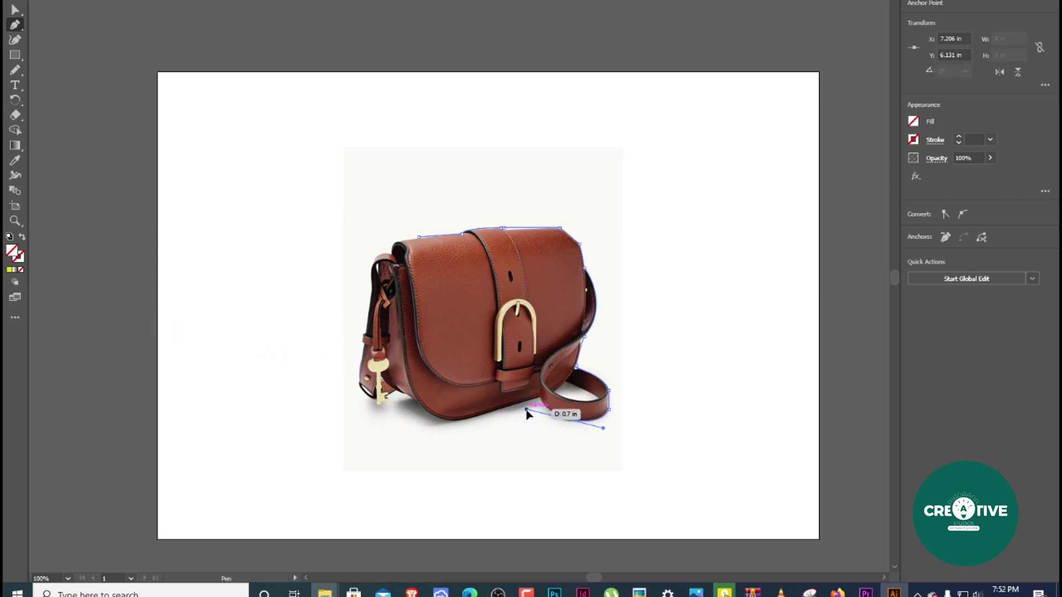
left_click(543, 416, "ctrl")
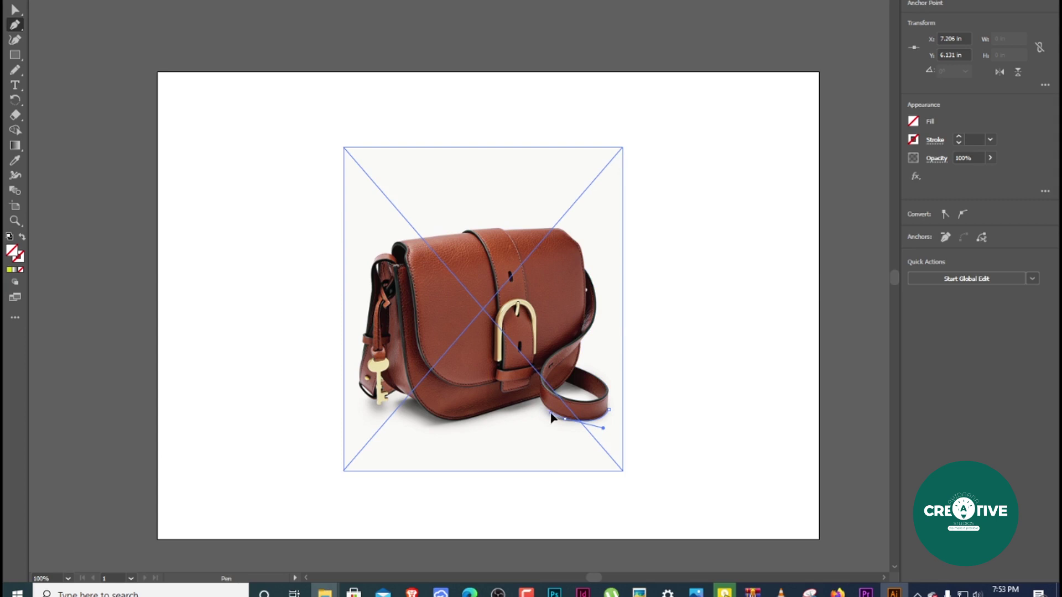
left_click_drag(553, 416, 541, 403)
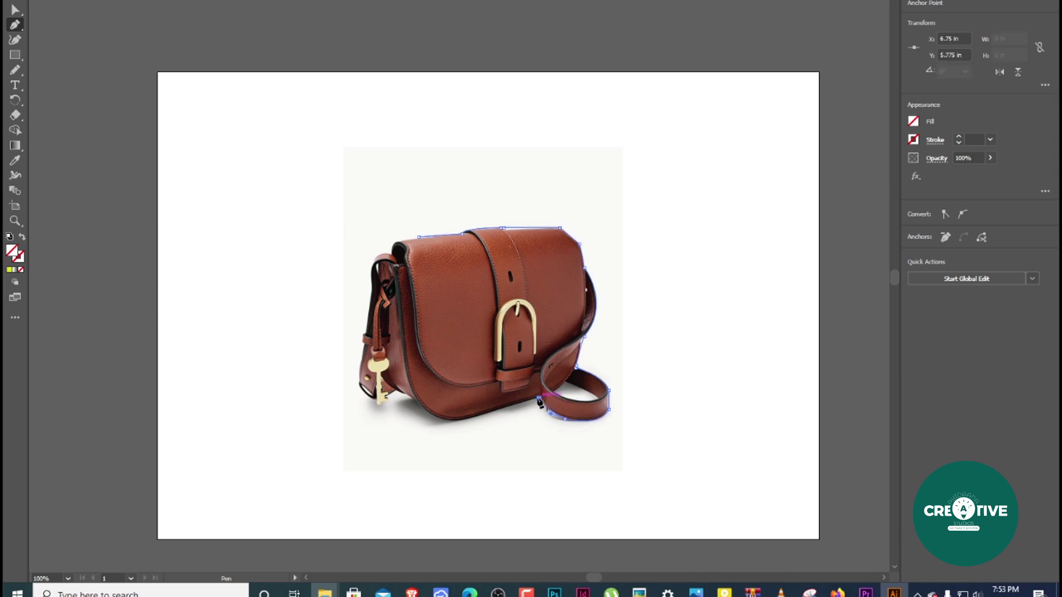
- Trace the bag's curved bottom edge from the strap loop to the hanging key
left_click(469, 417)
left_click_drag(419, 403, 397, 382)
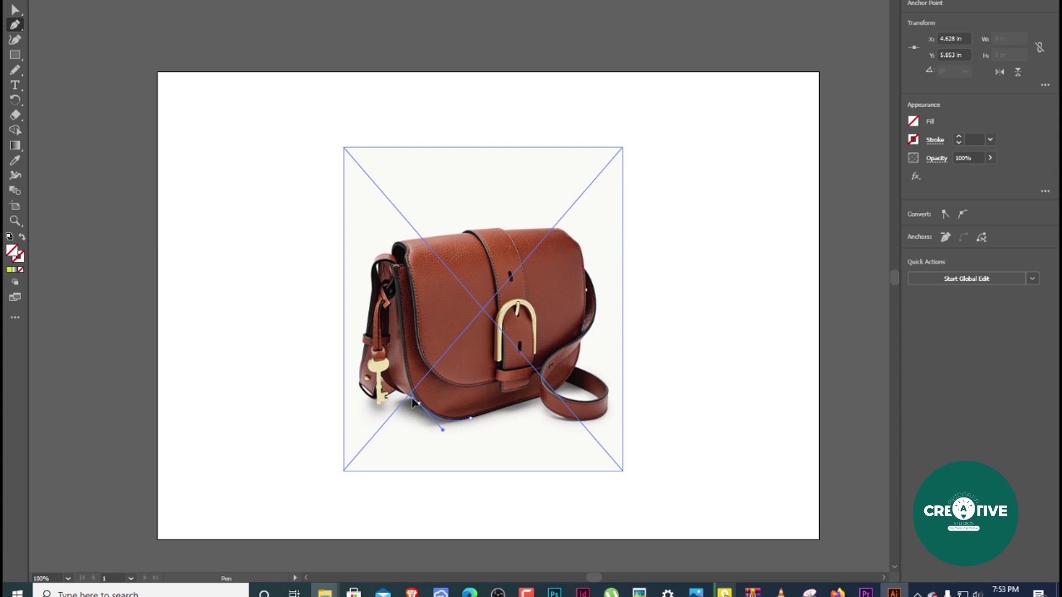
left_click_drag(411, 397, 390, 408)
key("ctrl+shift+a")
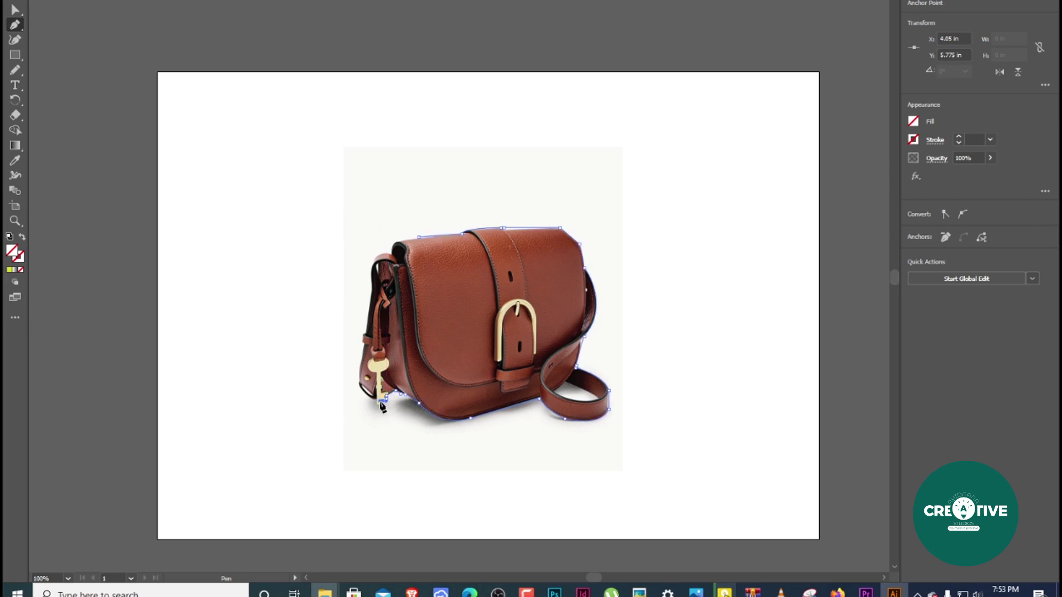
- Trace around the key's teeth and tip, then along the thin black strap edge to the side panel's lower left corner
scroll(381, 407, "up", 5)
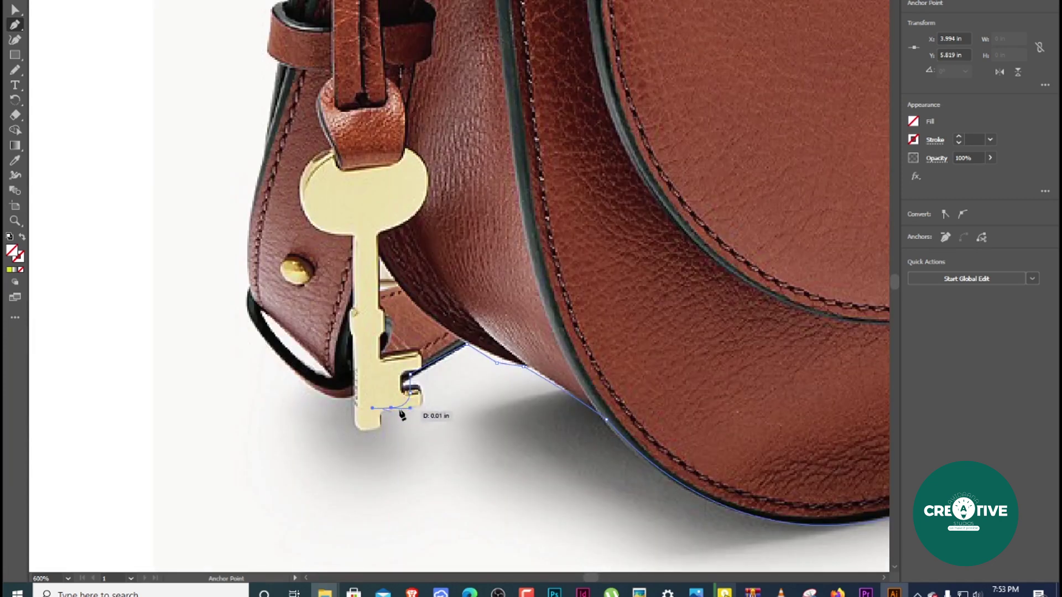
left_click_drag(410, 408, 407, 412)
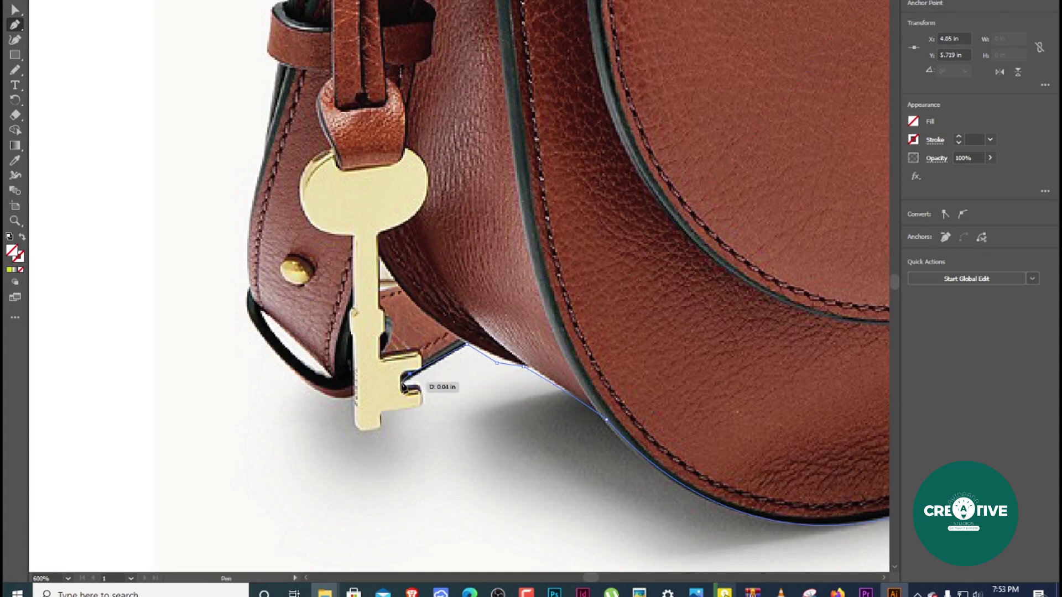
left_click_drag(404, 376, 247, 309)
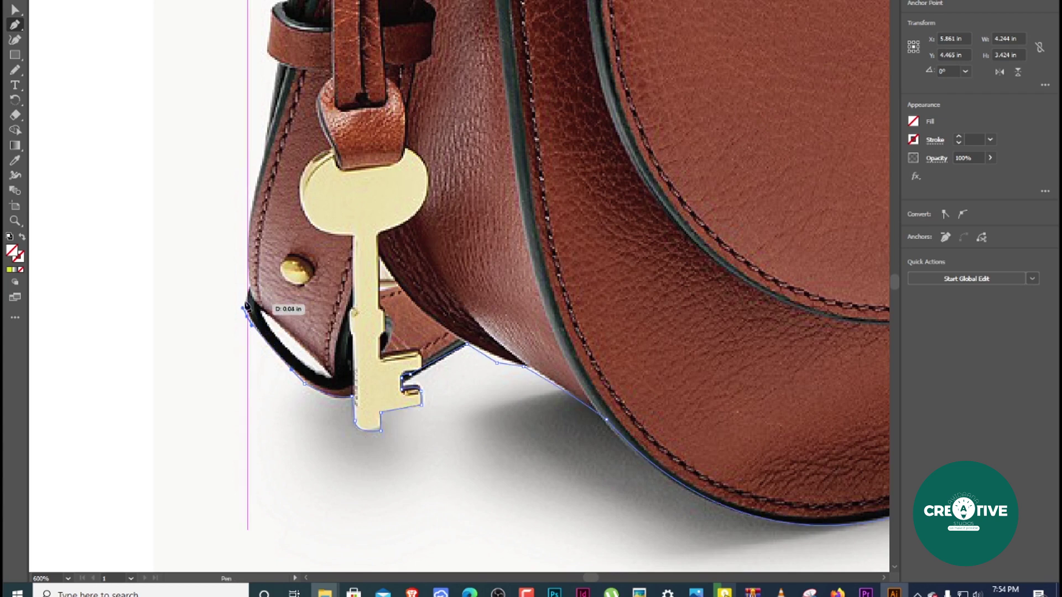
- Continue the path up the left edge of the bag's side panel to the leather strap keeper above the key
left_click(247, 290)
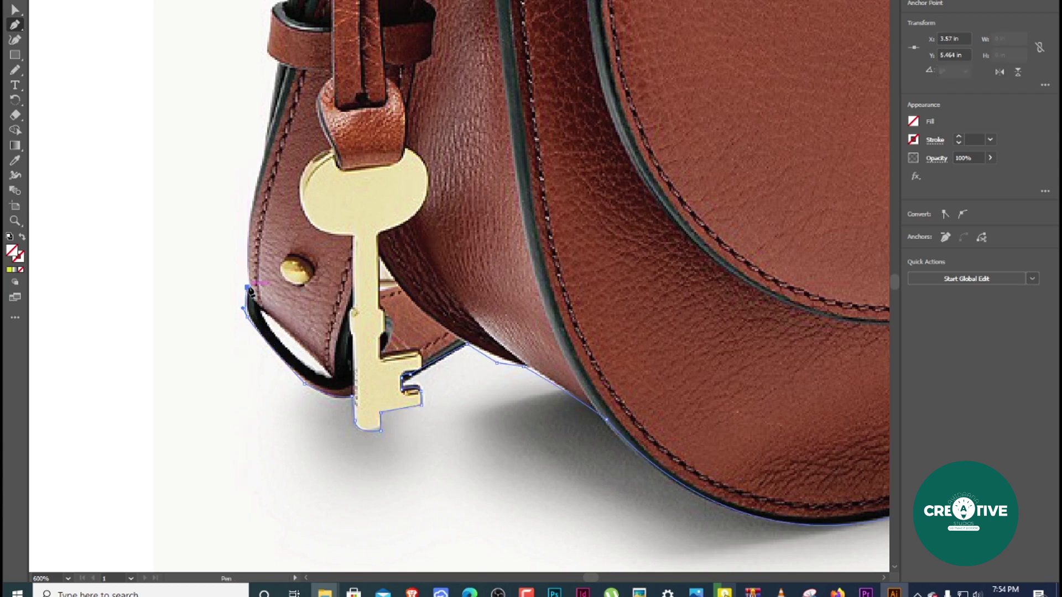
left_click_drag(252, 169, 258, 190)
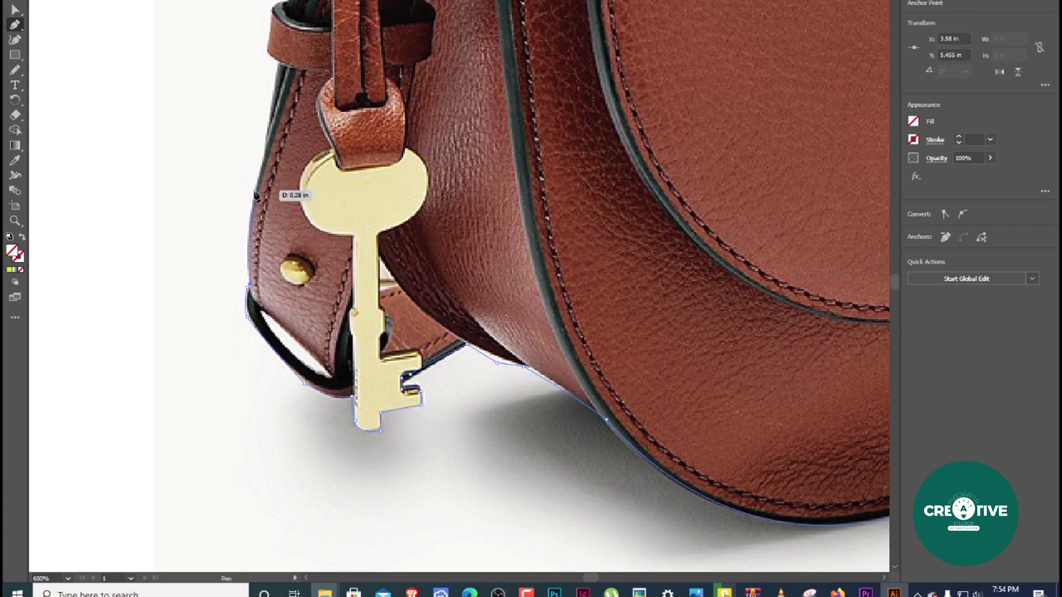
key("ctrl+z")
left_click_drag(243, 231, 269, 49)
left_click(269, 49, "ctrl")
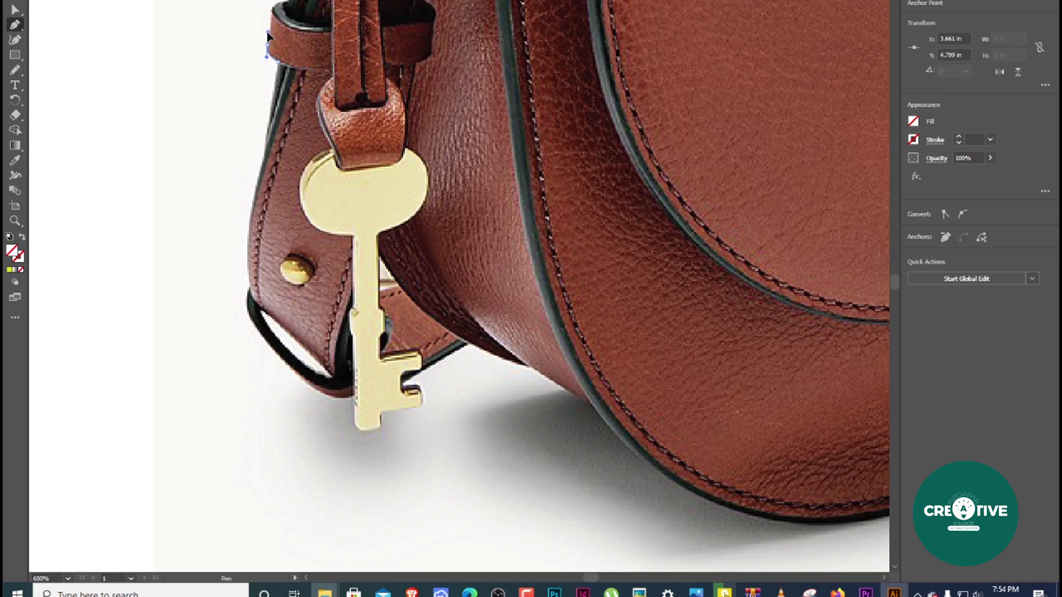
left_click_drag(269, 33, 284, 15)
left_click(275, 10, "ctrl")
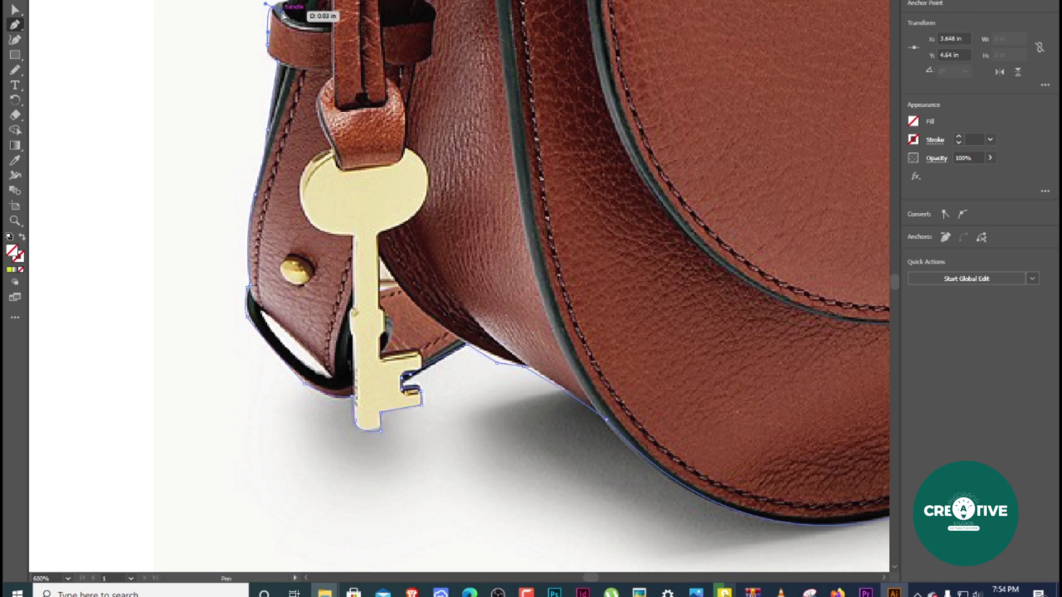
key("ctrl+z")
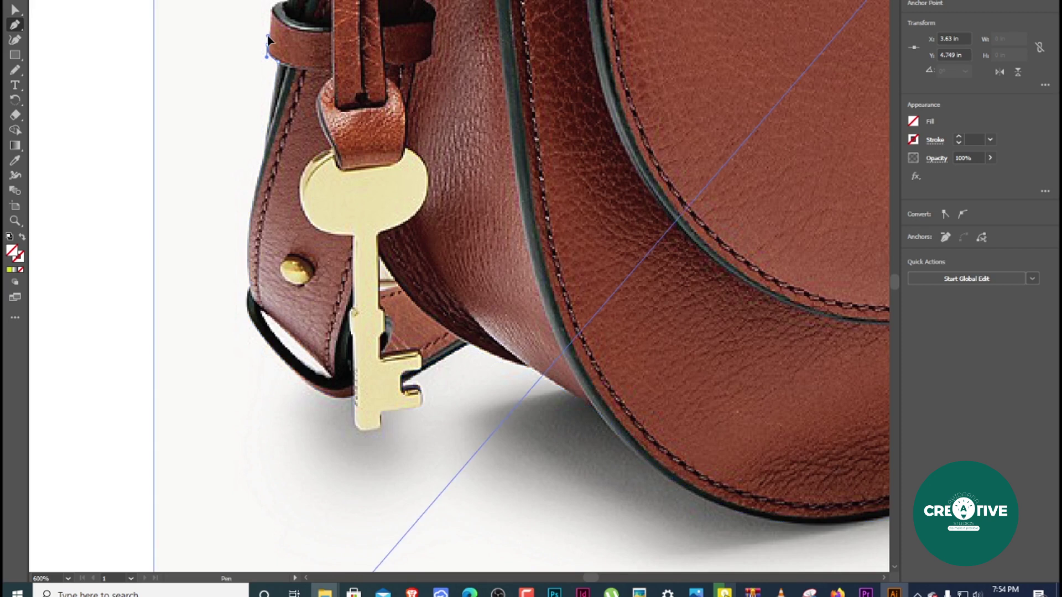
- Trace around the outer left end and upper corner of the strap keeper to the black-edged side strap
left_click(269, 22)
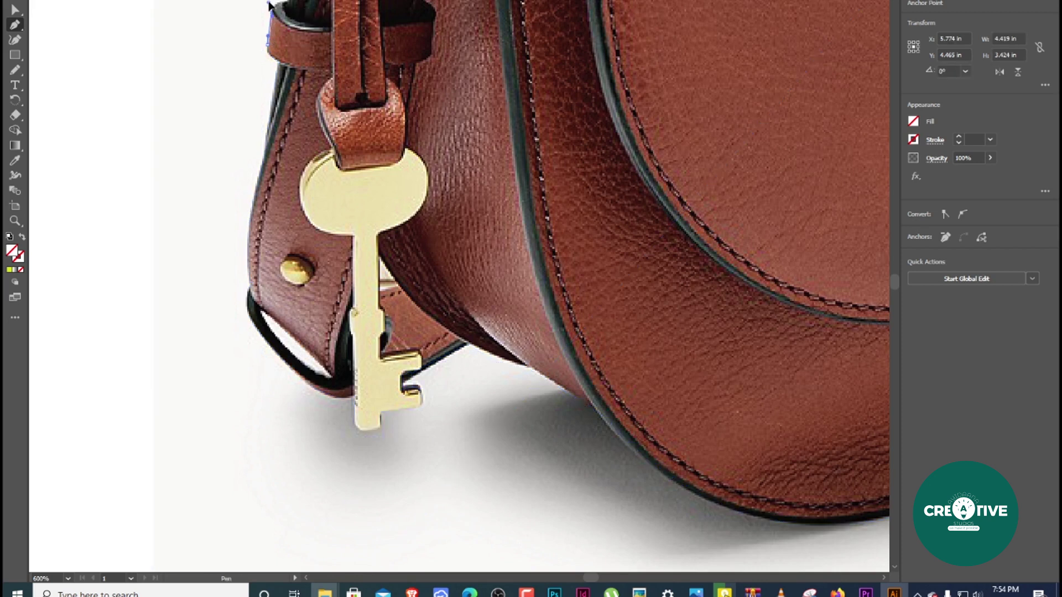
left_click(270, 5)
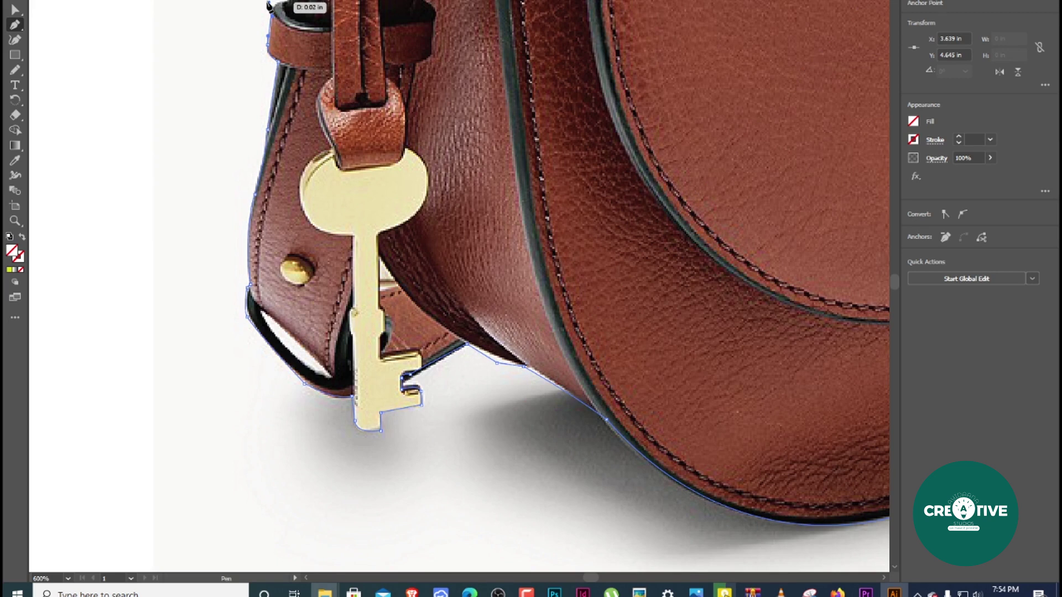
left_click(269, 7)
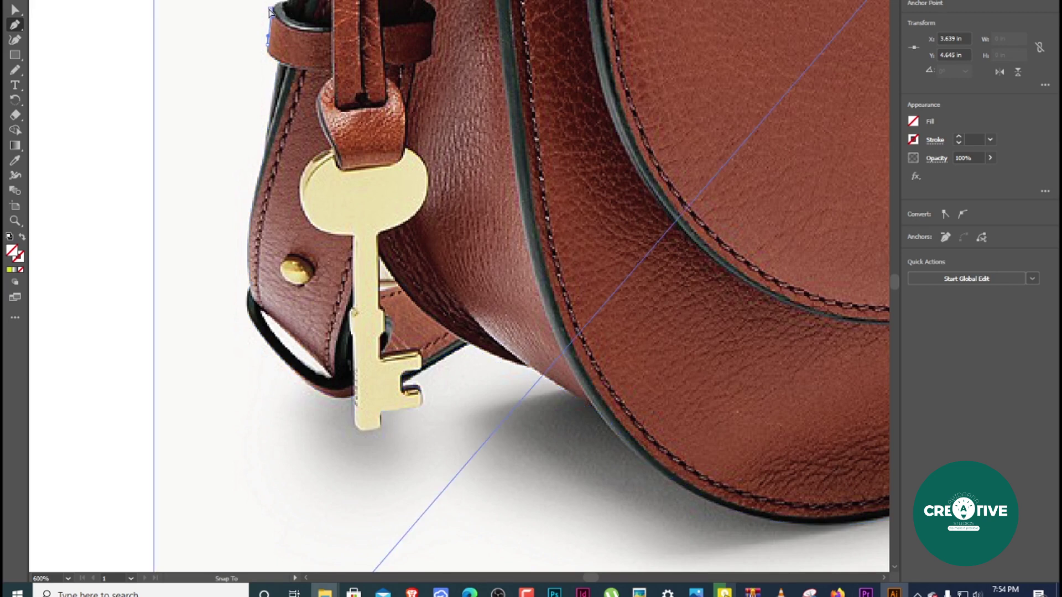
left_click(272, 9)
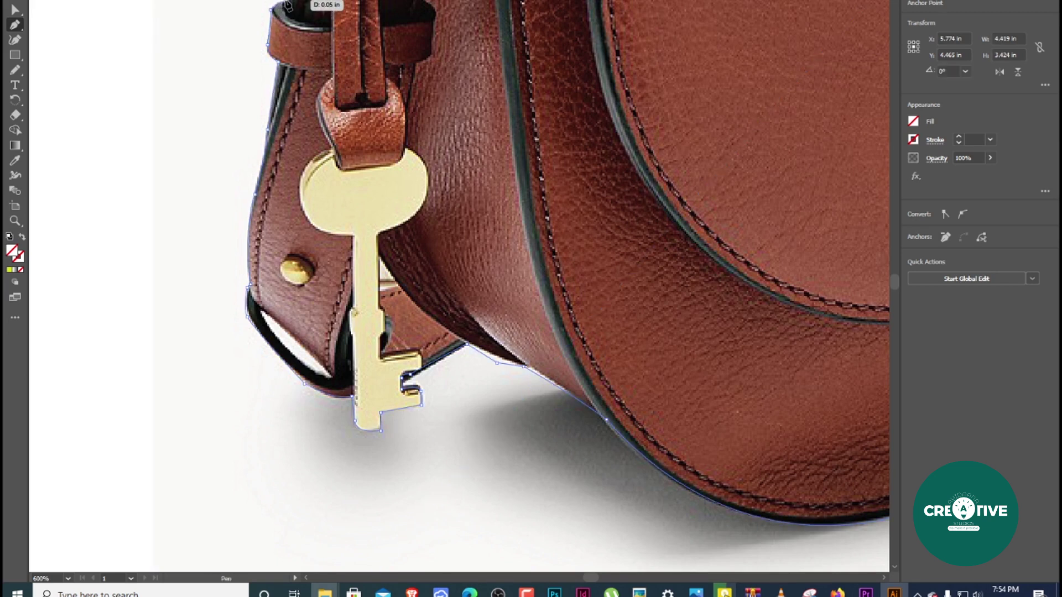
left_click(288, 7)
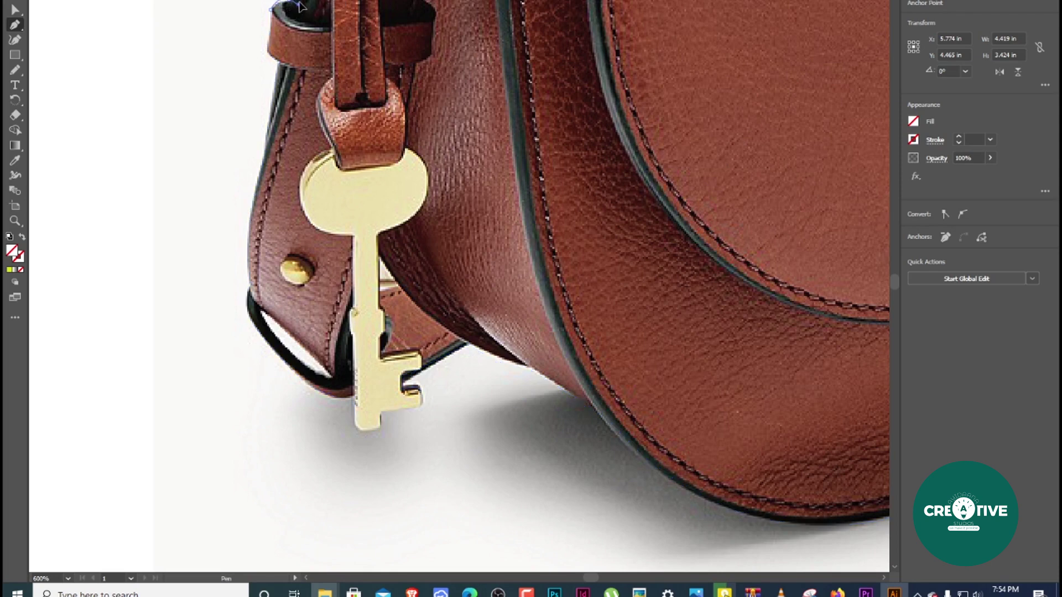
left_click(302, 4)
- Extend the path up the black left edge of the side strap, from the keeper to beside the knotted key cord
scroll(302, 4, "up", 3)
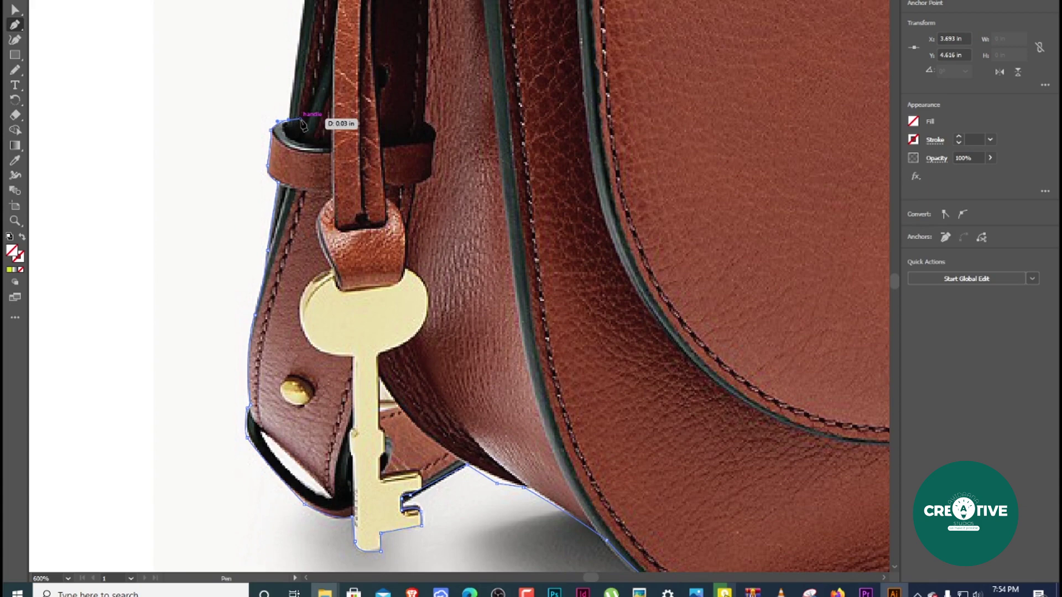
scroll(313, 144, "up", 5)
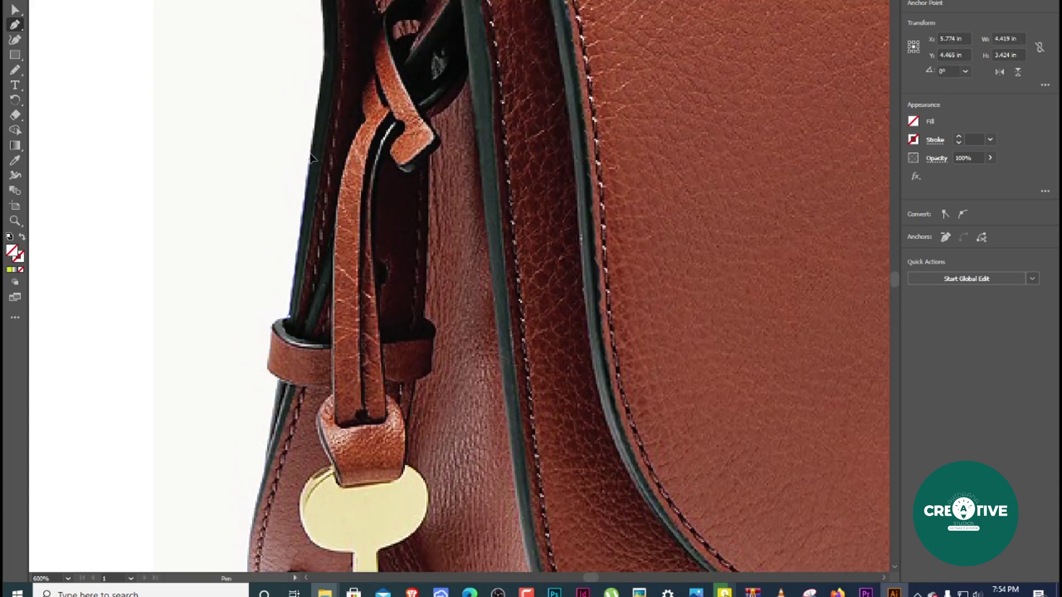
left_click(310, 155)
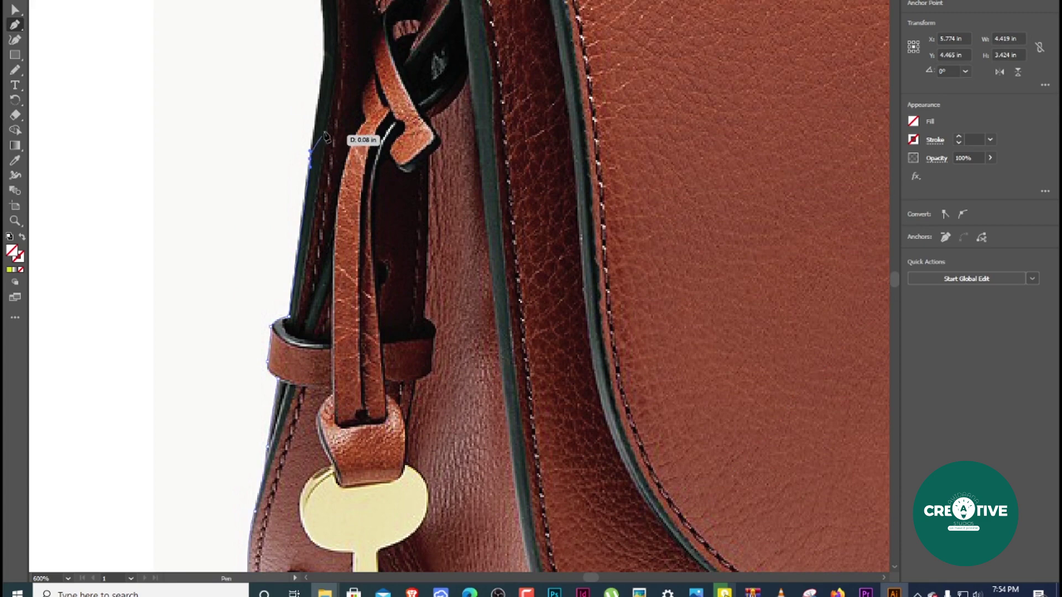
scroll(332, 144, "up", 4)
left_click(322, 160)
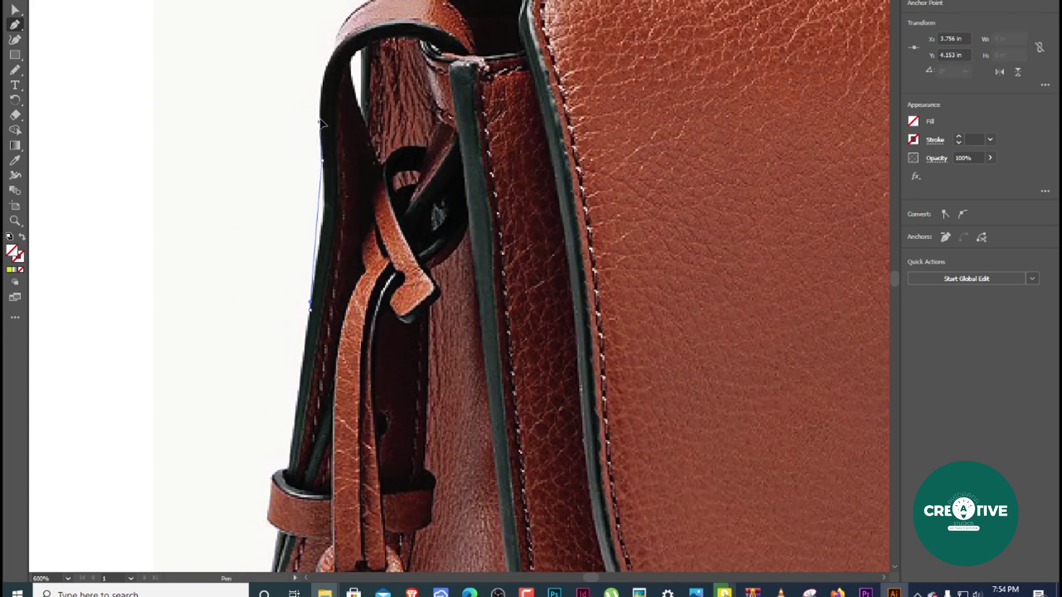
left_click(322, 103)
key("ctrl")
key("ctrl+z")
key("ctrl+z")
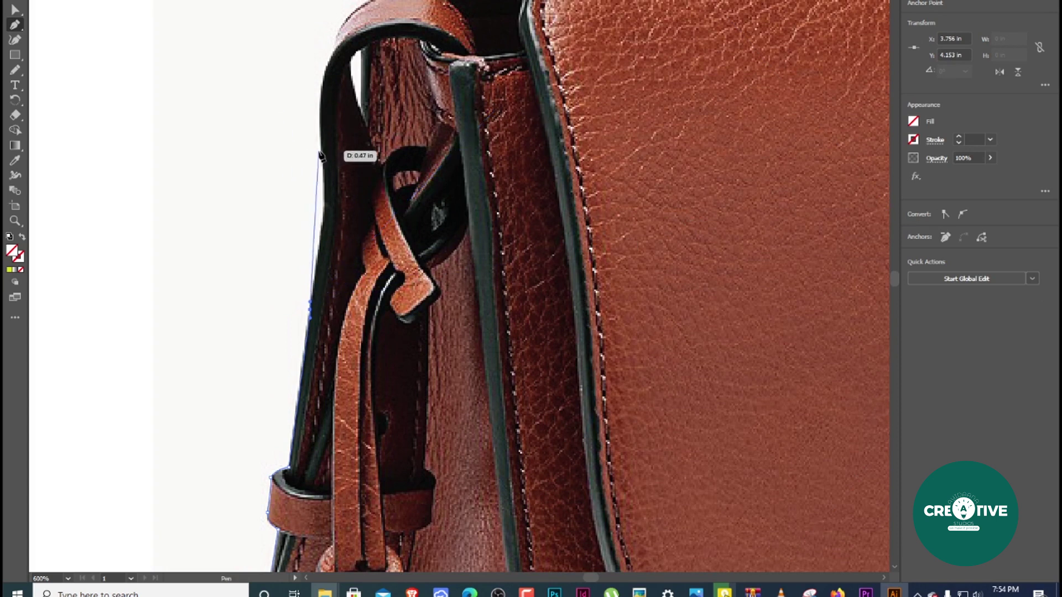
- Trace the side strap's upper left edge with a curved segment, ending at the start of its bend over the top
left_click_drag(325, 160, 318, 88)
left_click(327, 56)
left_click(339, 28)
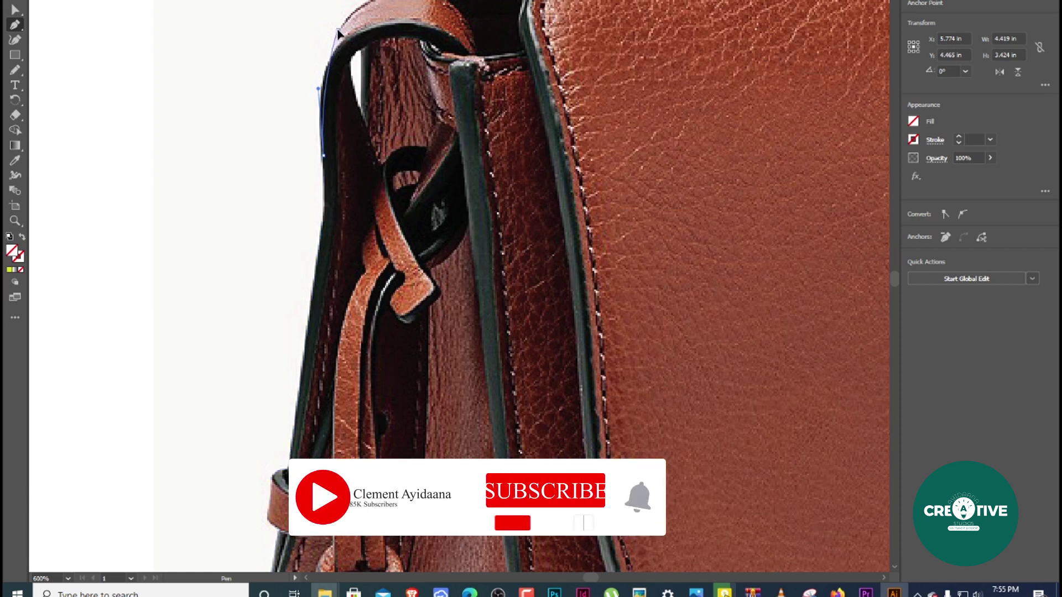
left_click(351, 4)
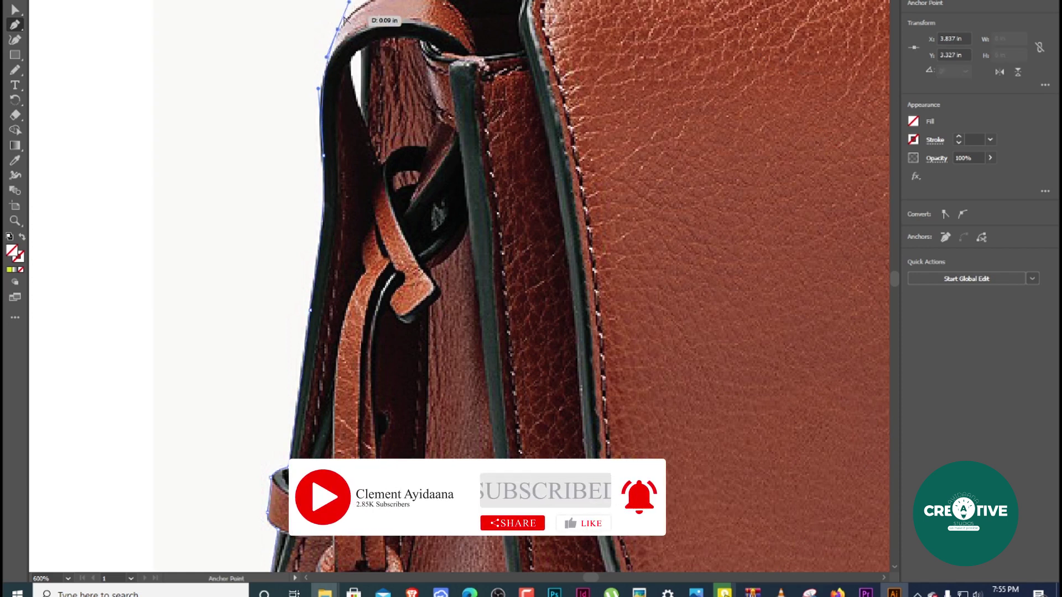
key("alt")
left_click(348, 5, "alt")
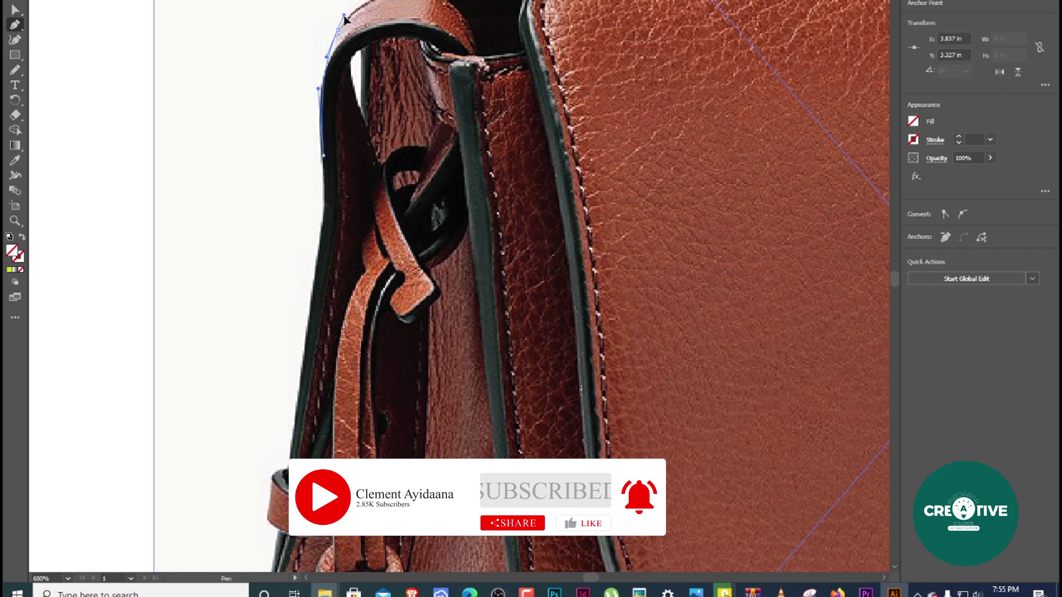
left_click(342, 23)
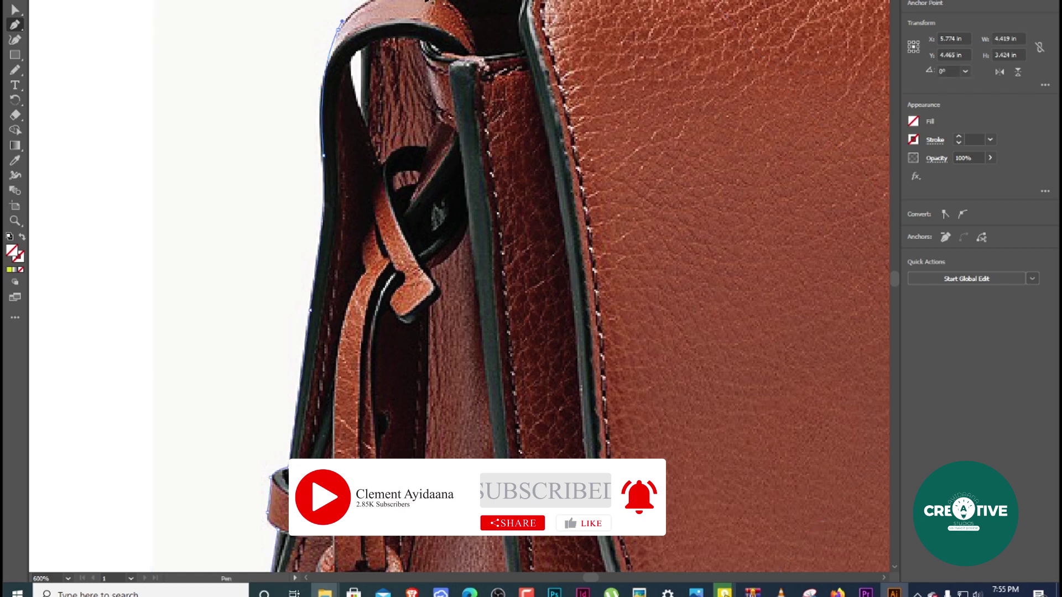
- Curve the path over the top of the side strap's bend to the flap opening and retract the anchor's outgoing handle
scroll(577, 287, "up", 3)
left_click_drag(407, 80, 476, 98)
key("ctrl+z")
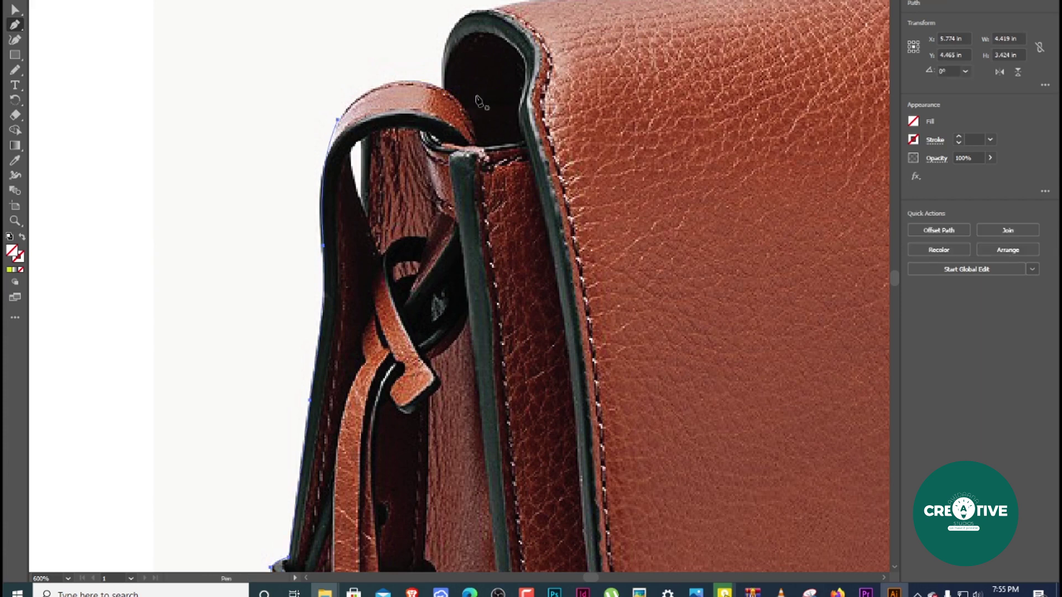
left_click(338, 120)
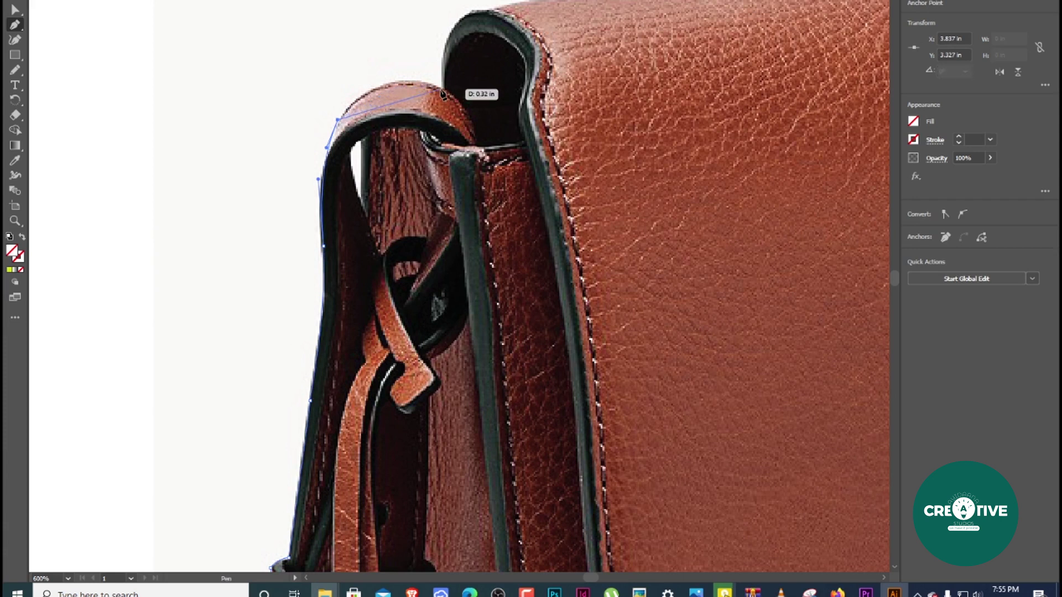
left_click_drag(441, 88, 511, 114)
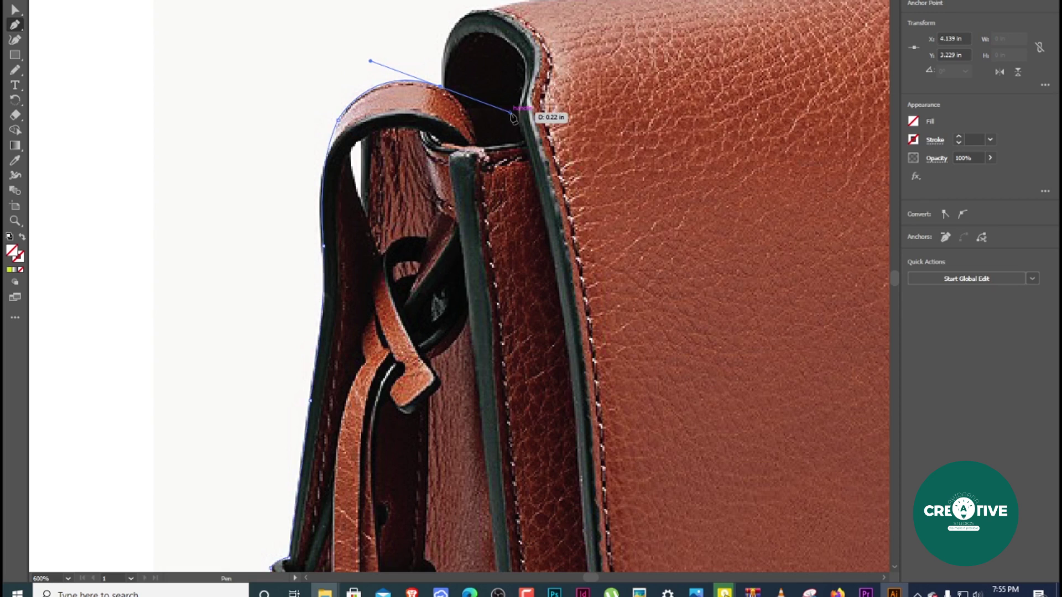
left_click(441, 83)
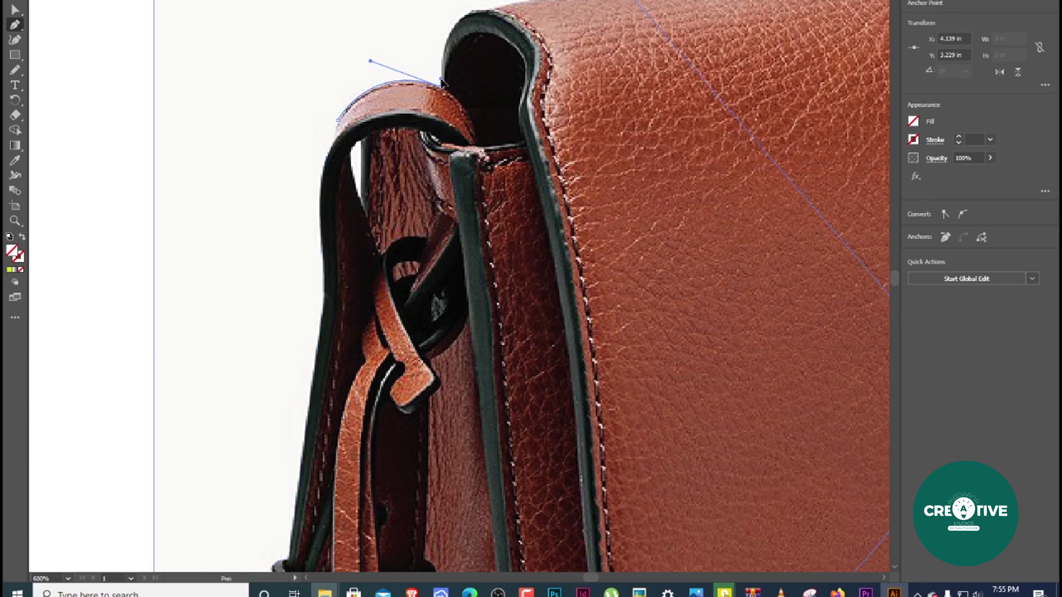
- Trace around the rolled left corner of the flap and close the path on the flap's upper edge
left_click_drag(443, 83, 501, 83)
scroll(450, 83, "up", 2)
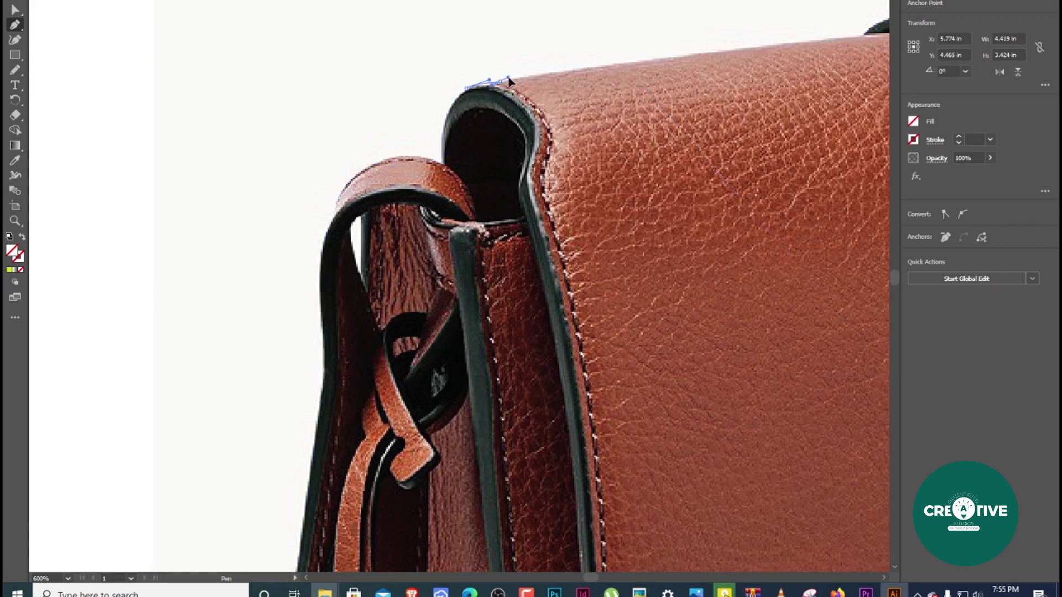
mouse_move(602, 67)
left_mouse_down()
mouse_move(636, 72)
mouse_move(610, 65)
left_mouse_up()
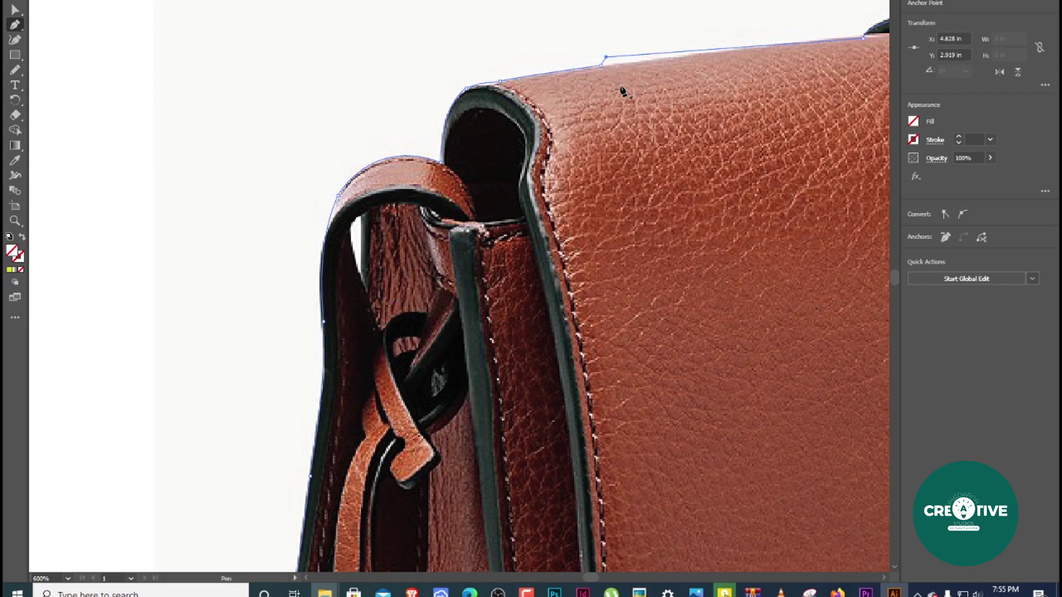
- Nudge the closing anchor point down onto the flap's upper edge
key("Down")
key("Down")
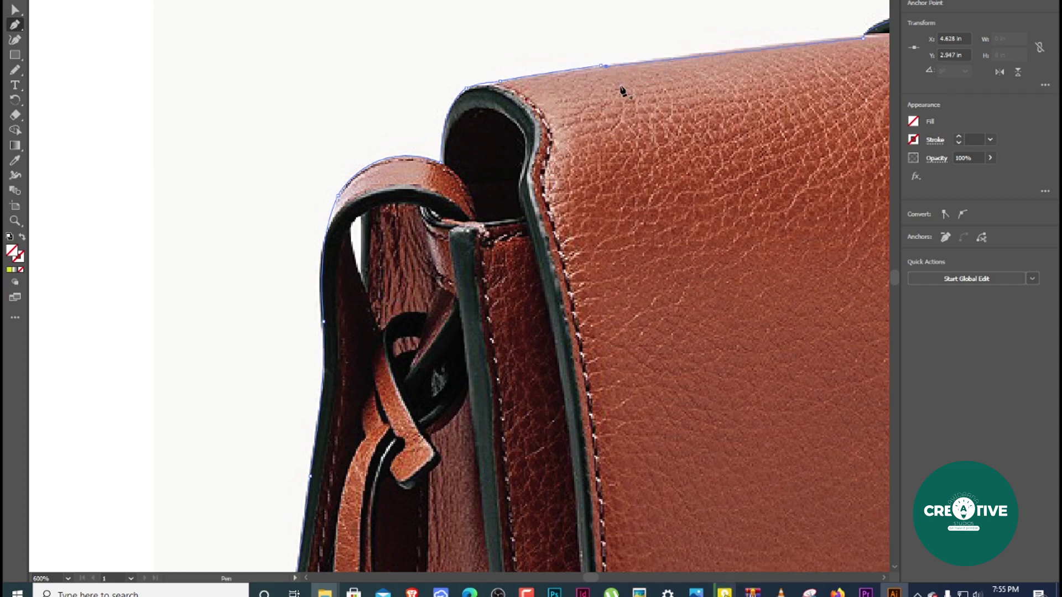
key("Up")
key("Down")
- Move the traced outline off the bag photo to inspect its shape, and undo the move
scroll(570, 104, "down", 6)
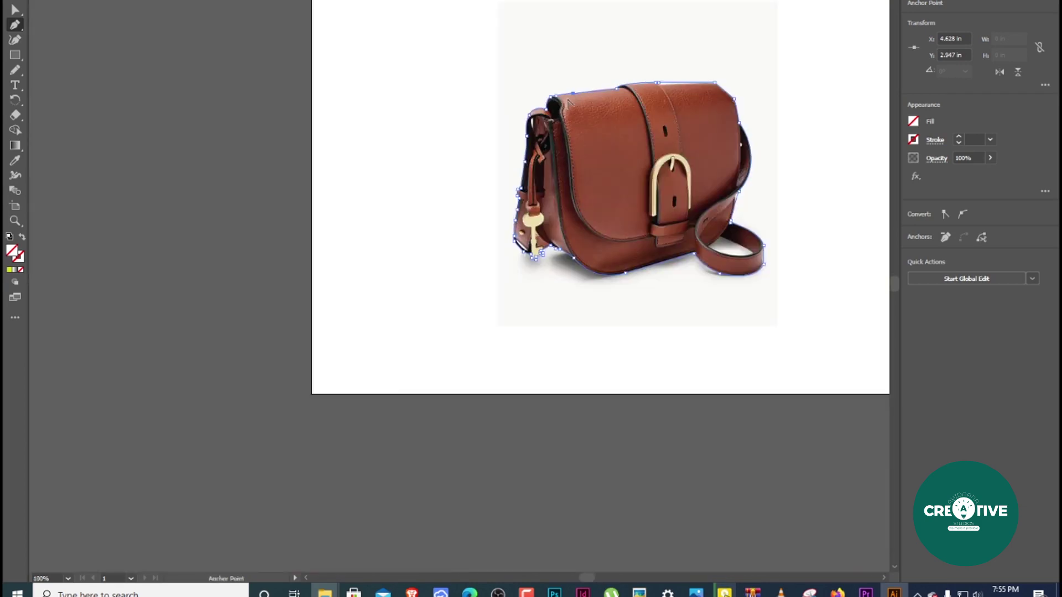
scroll(570, 104, "up", 1)
left_click(16, 7)
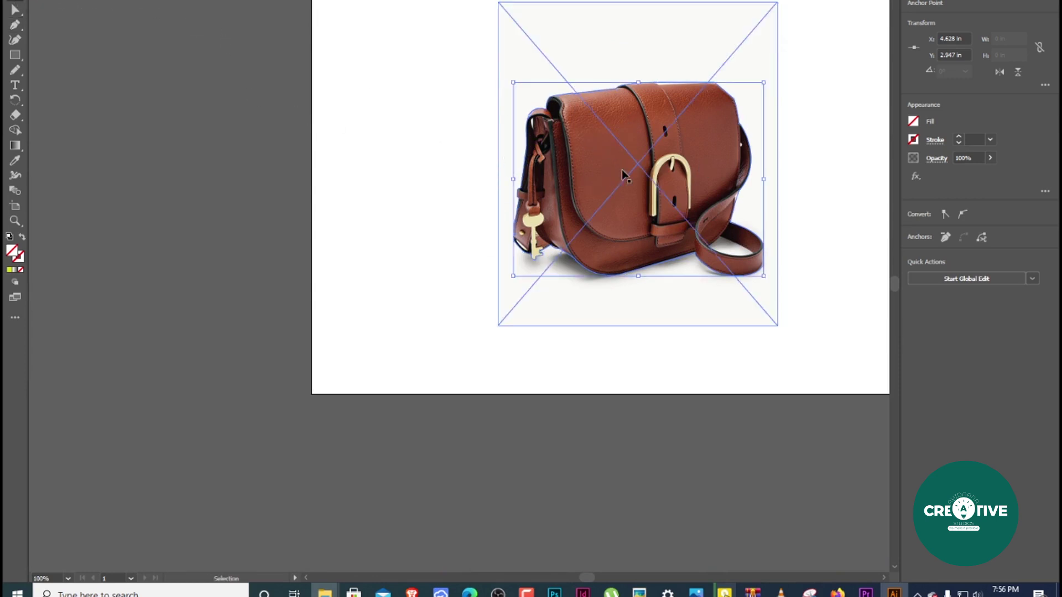
left_click(554, 100)
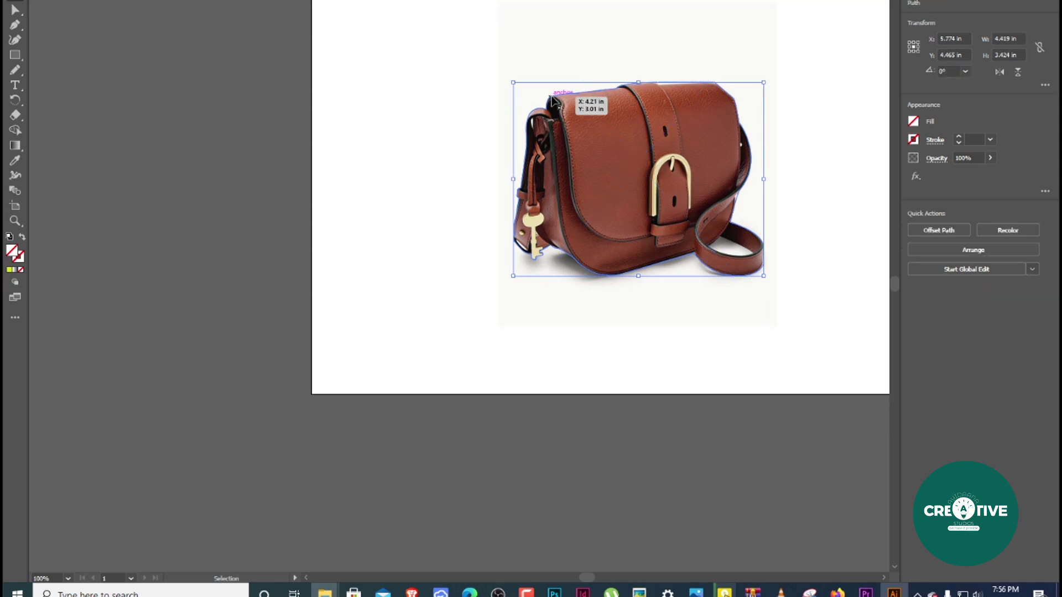
mouse_move(553, 100)
left_mouse_down()
mouse_move(407, 180)
mouse_move(404, 132)
mouse_move(393, 125)
mouse_move(410, 114)
left_mouse_up()
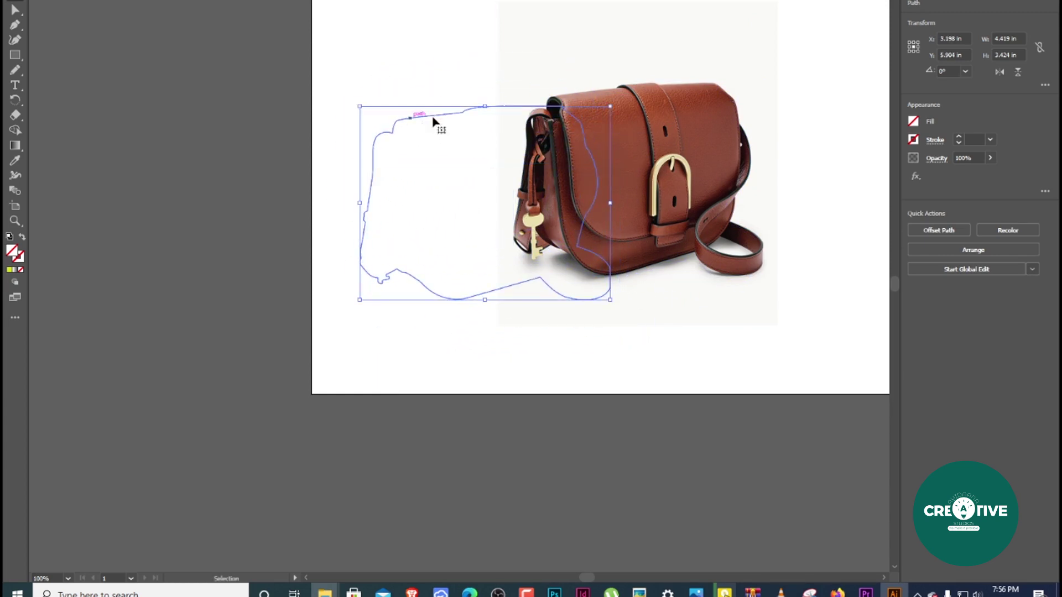
key("ctrl+z")
key("ctrl+z")
key("ctrl+z")
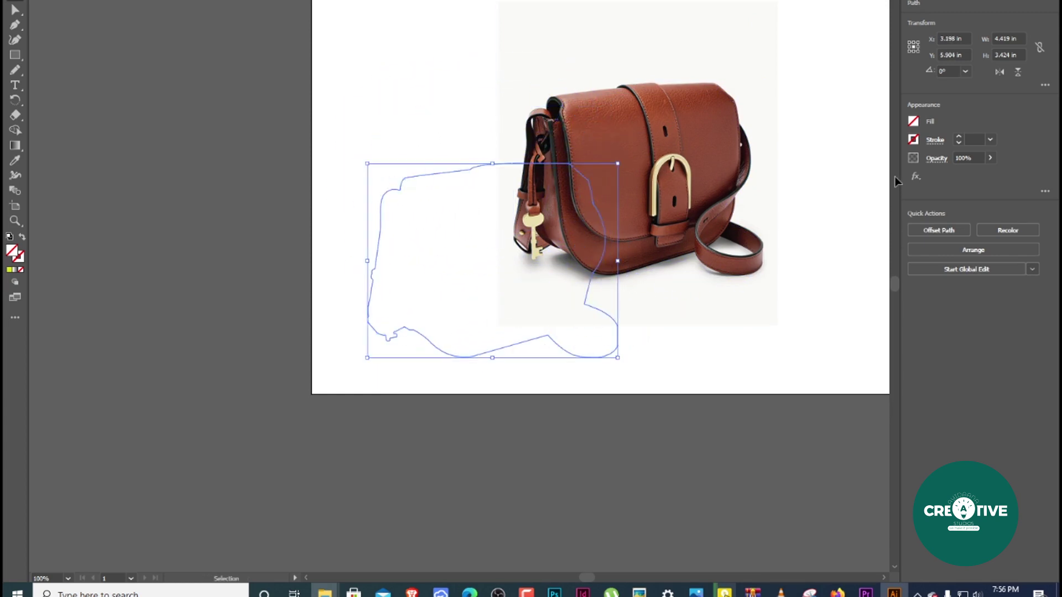
- Select the bag photo together with the traced path and make a clipping mask from them
left_click(671, 9)
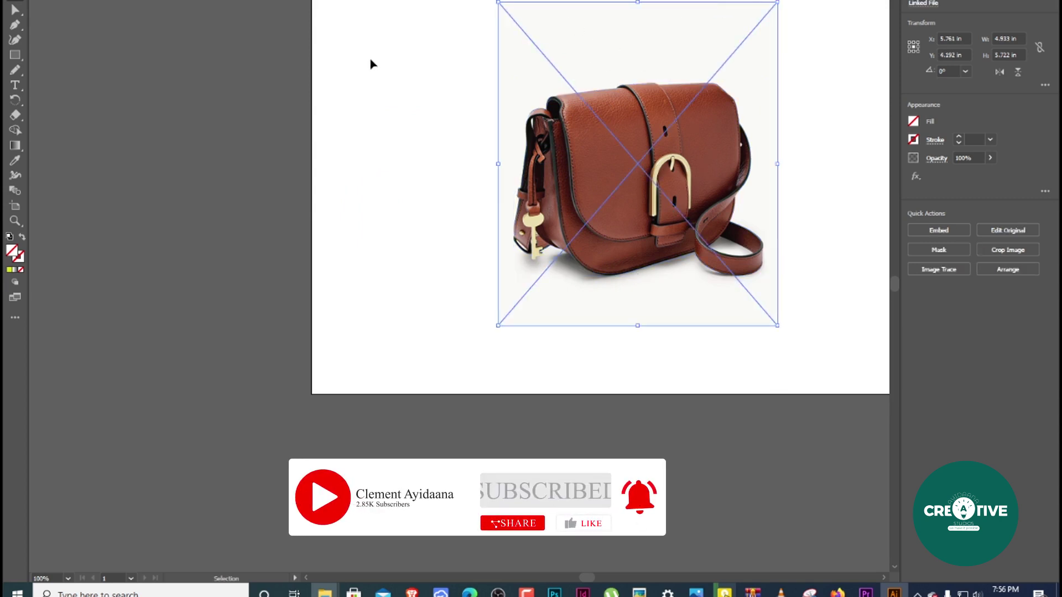
left_click_drag(291, 25, 691, 294)
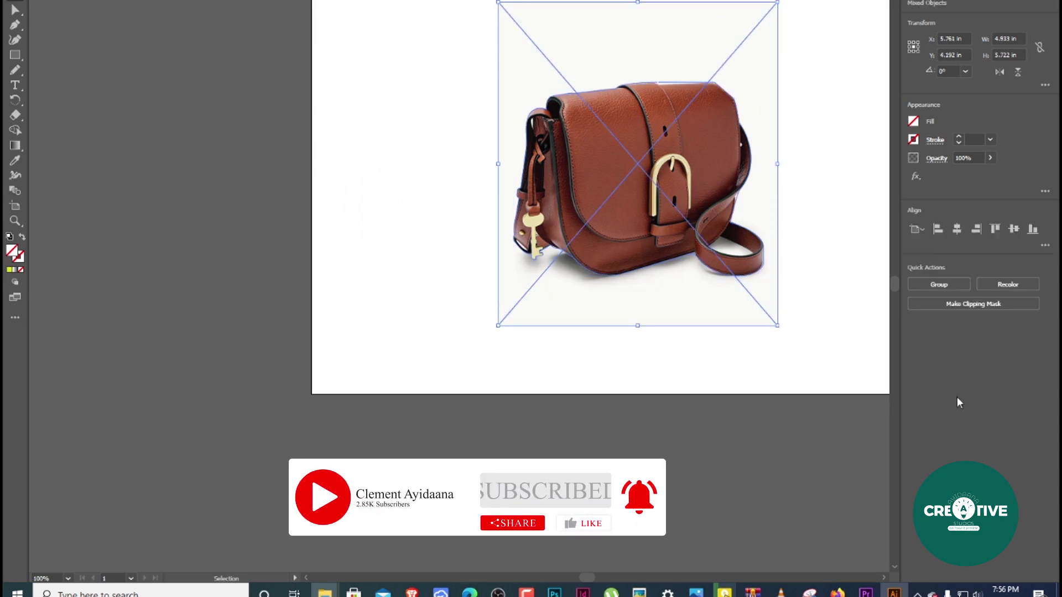
right_click(607, 133)
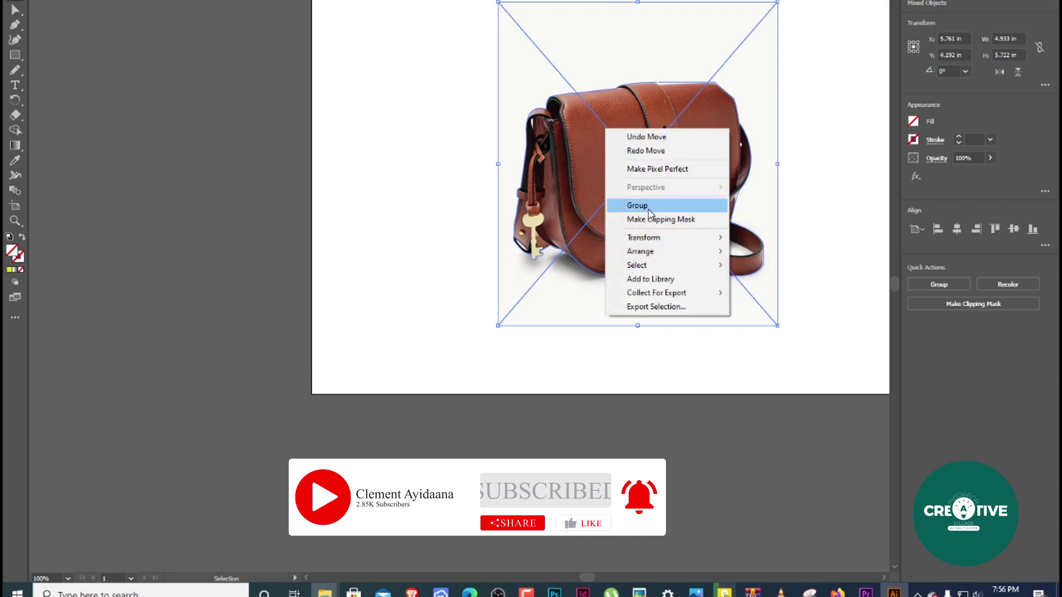
left_click(658, 221)
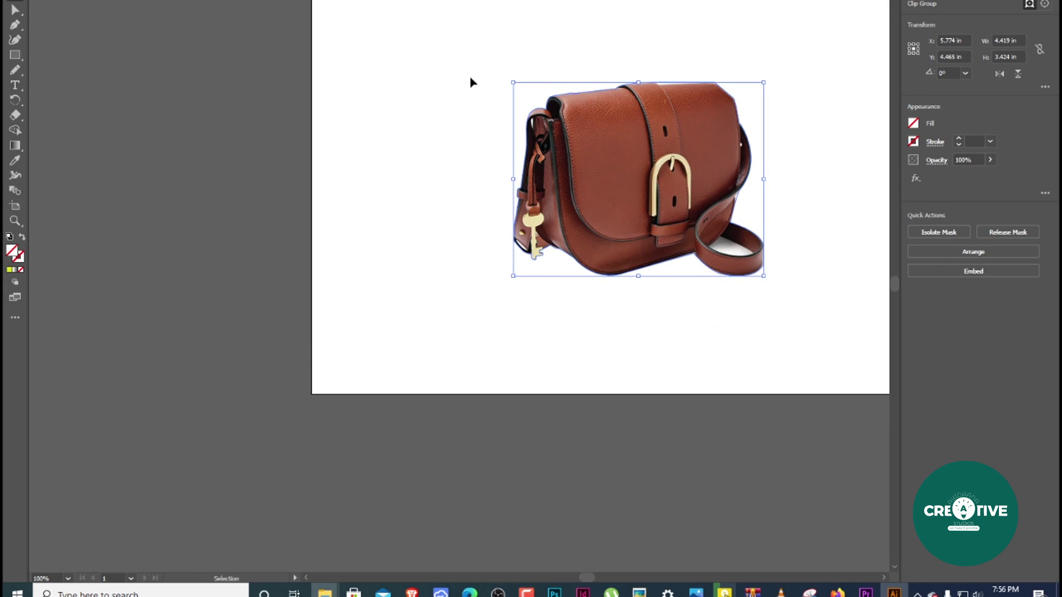
- Draw a rectangle about 8.1 in wide and 7.01 in high around the clipped bag
scroll(470, 81, "up", 2)
key("m")
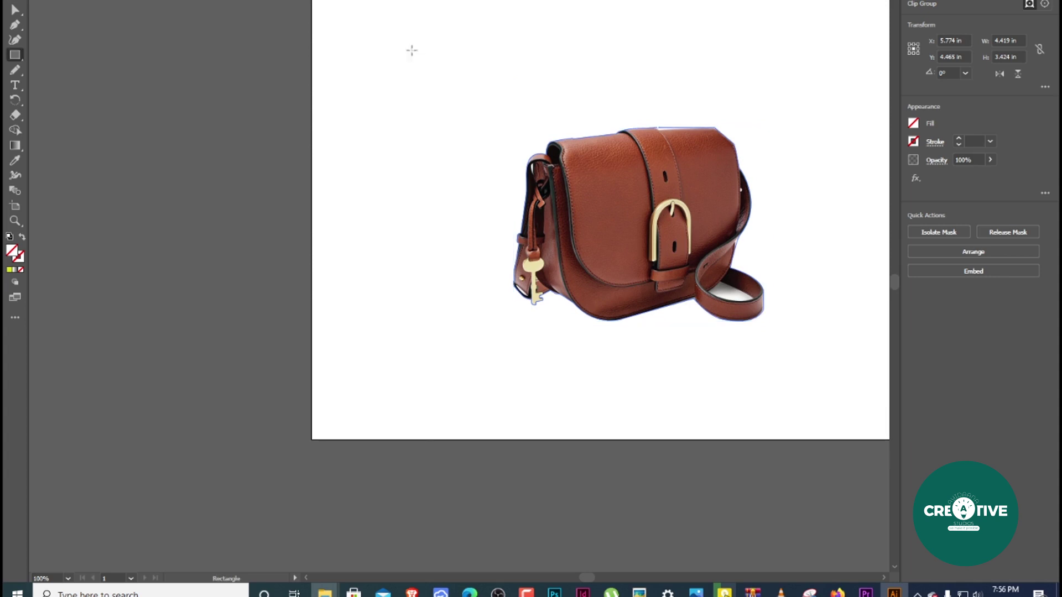
mouse_move(371, 23)
left_mouse_down()
mouse_move(839, 463)
mouse_move(829, 419)
left_mouse_up()
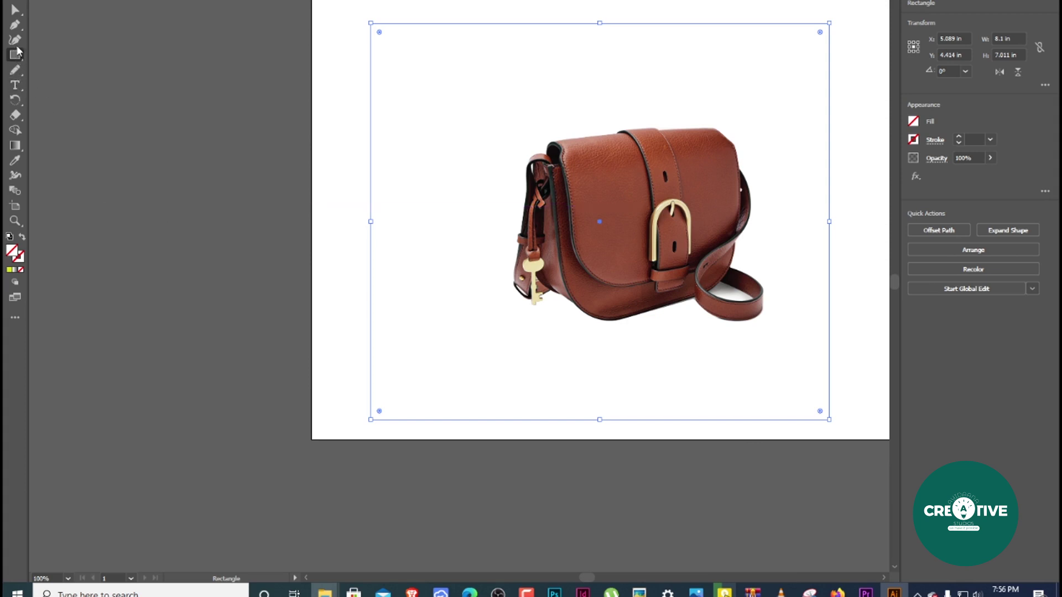
- Fill the rectangle with the brown sampled from the bag's leather and send it to the back behind the bag
left_click(15, 161)
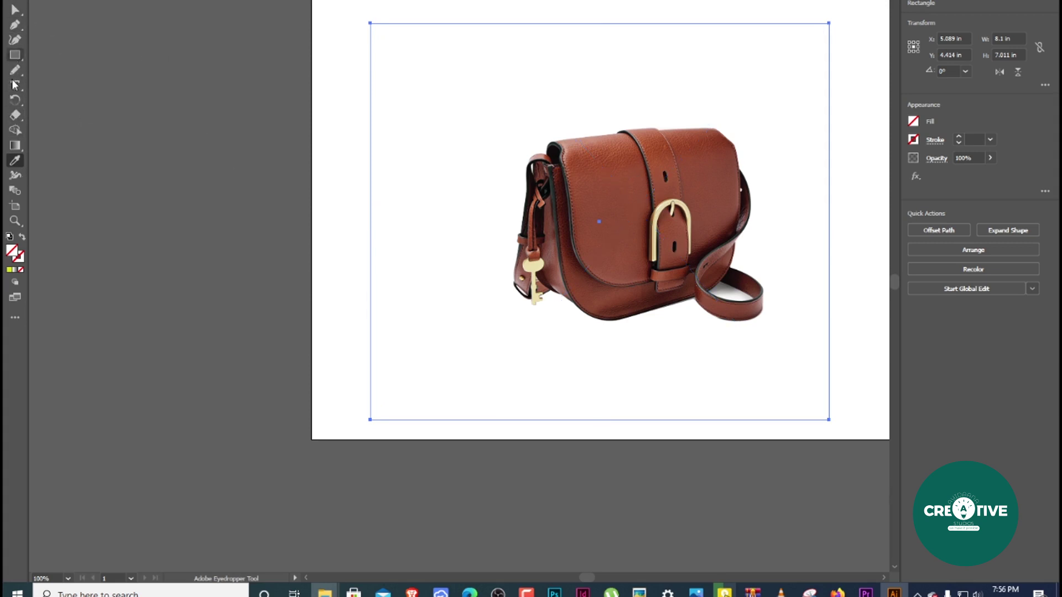
left_click(592, 202)
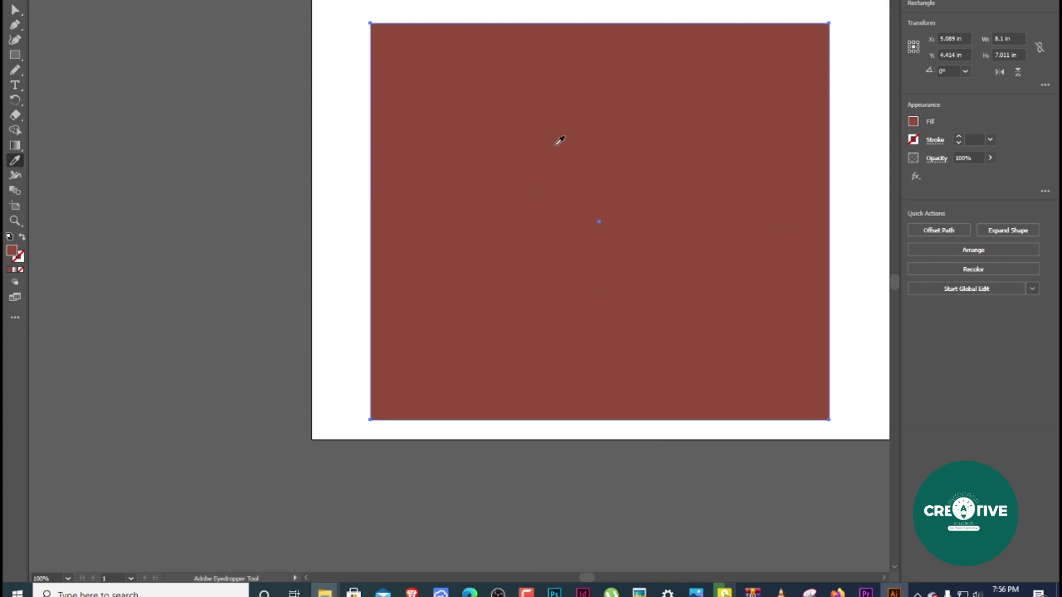
right_click(507, 152)
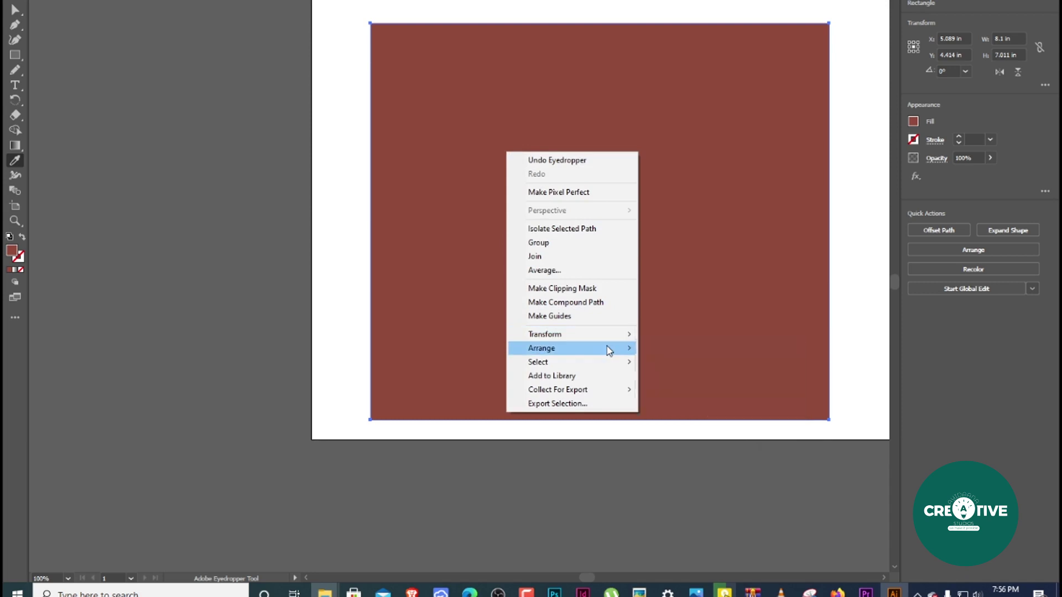
mouse_move(608, 350)
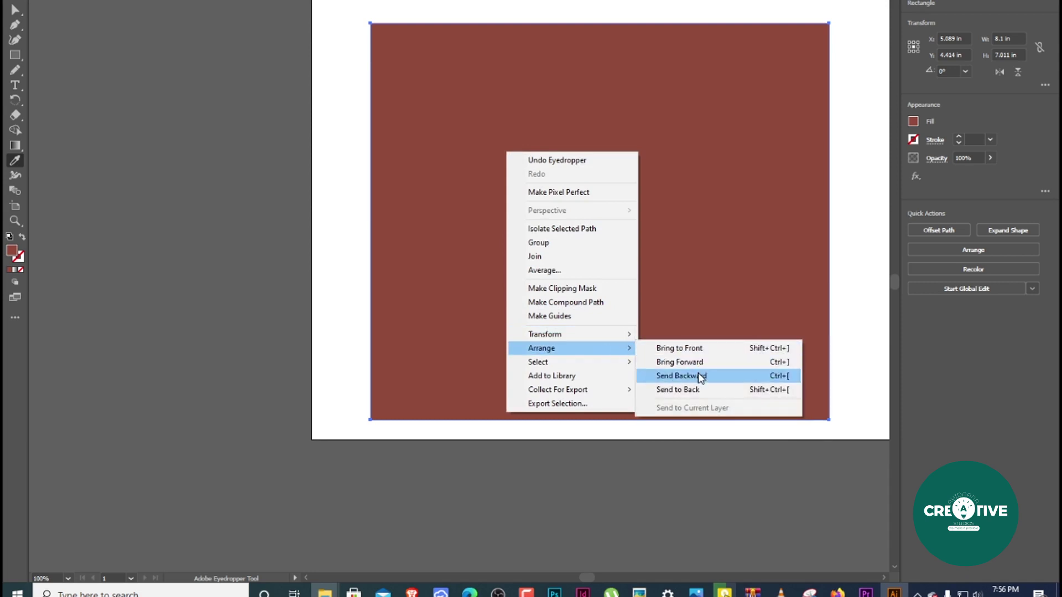
left_click(686, 389)
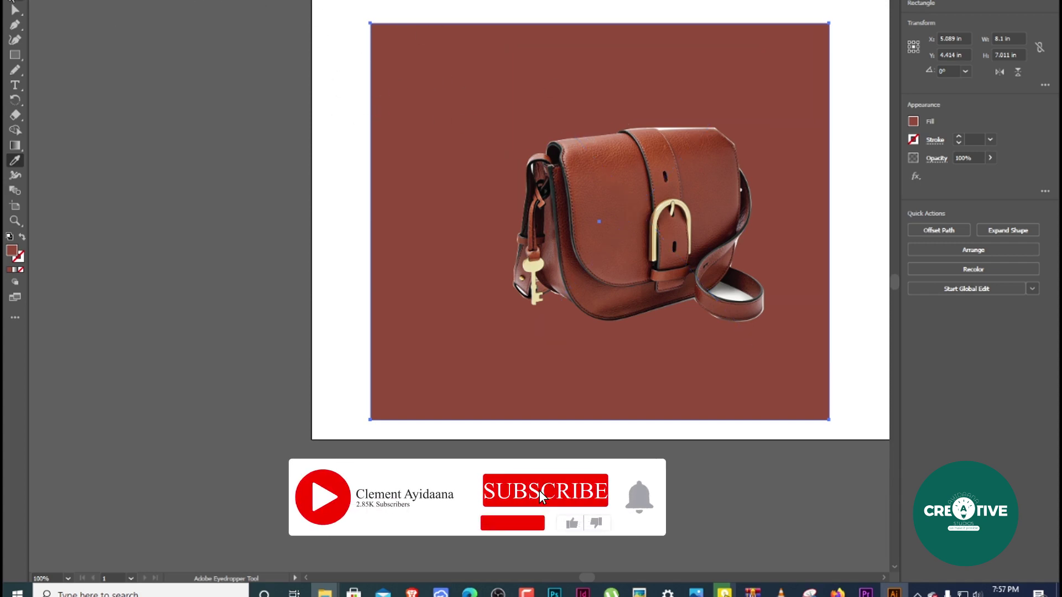
- Shrink the brown backdrop rectangle to about 1 in high below the bag, and delete it from the artboard
key("v")
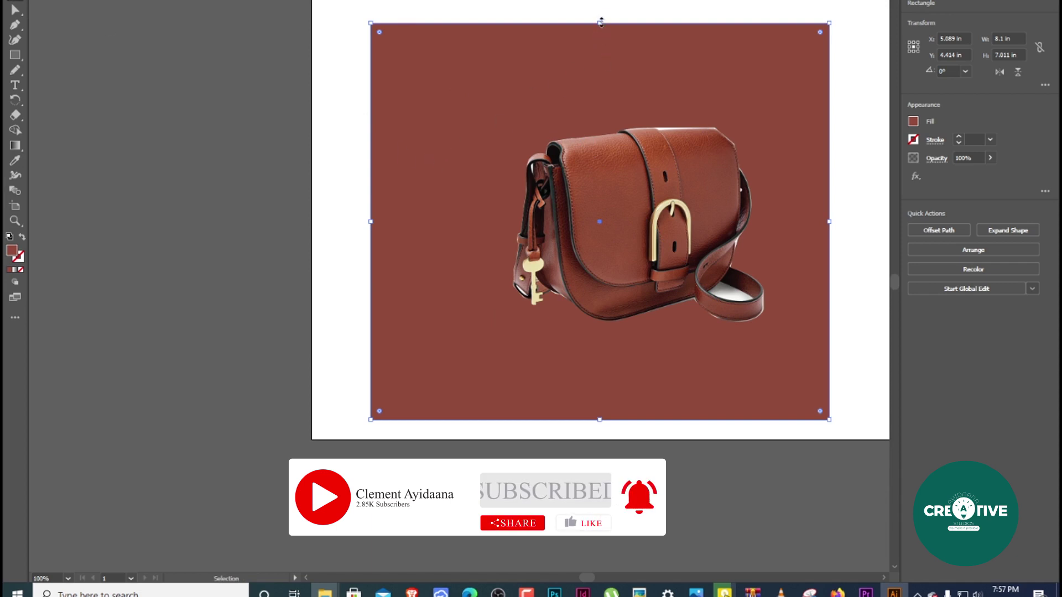
left_click_drag(601, 22, 645, 364)
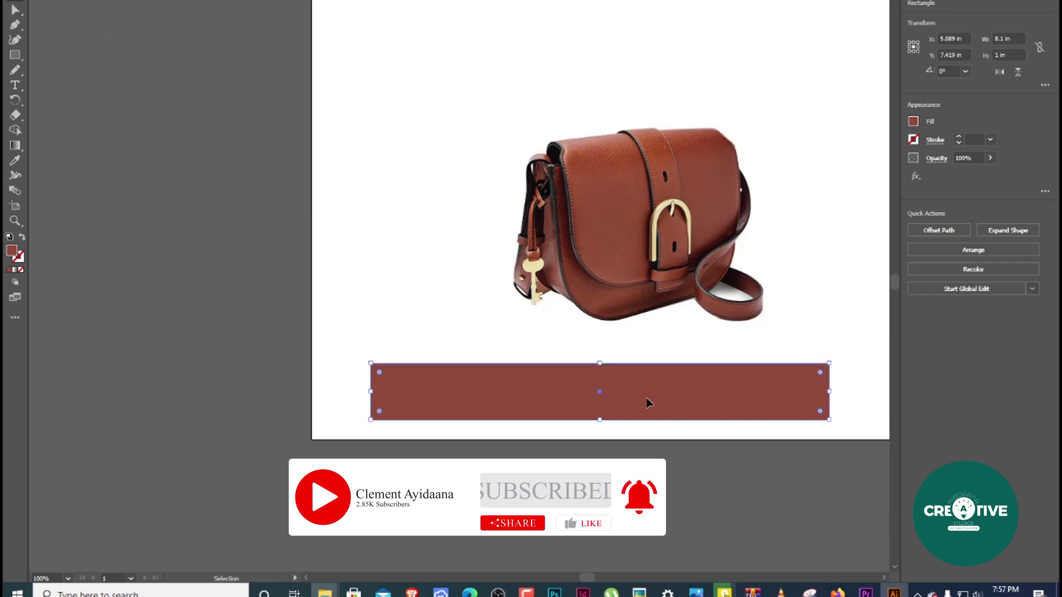
left_click_drag(649, 403, 647, 429)
left_click_drag(647, 422, 648, 422)
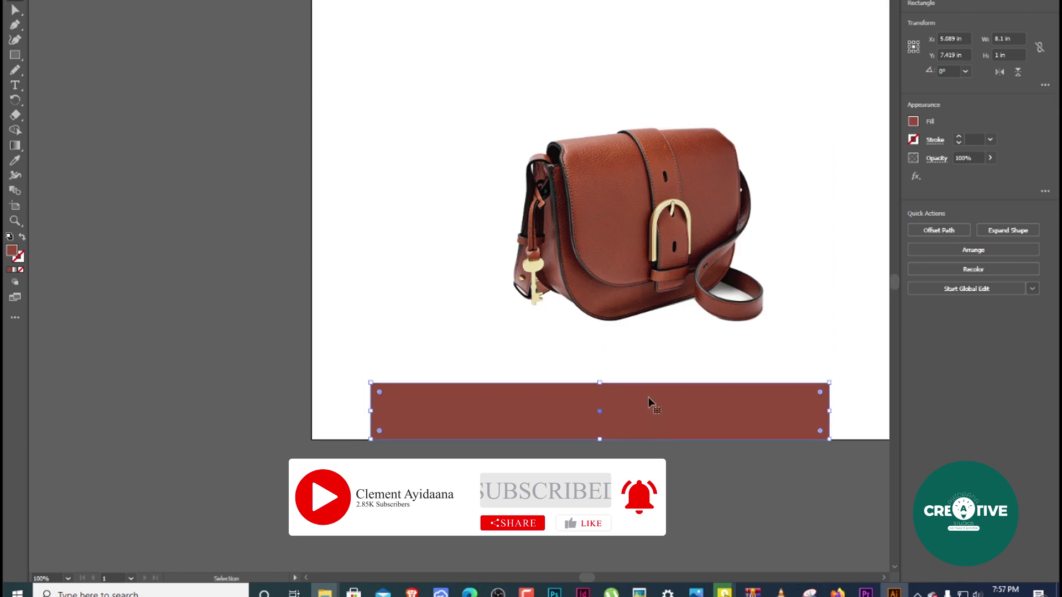
key("Delete")
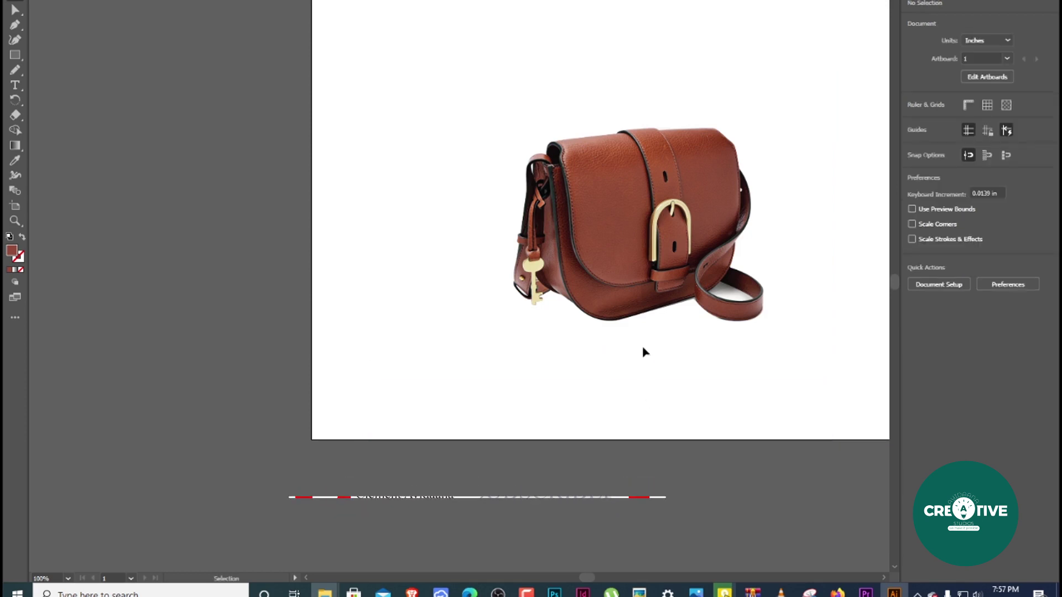
- Move the clipped bag slightly left and down, to about X 5.17 in, Y 4.54 in
mouse_move(644, 273)
left_mouse_down()
mouse_move(619, 274)
mouse_move(620, 265)
mouse_move(641, 273)
left_mouse_up()
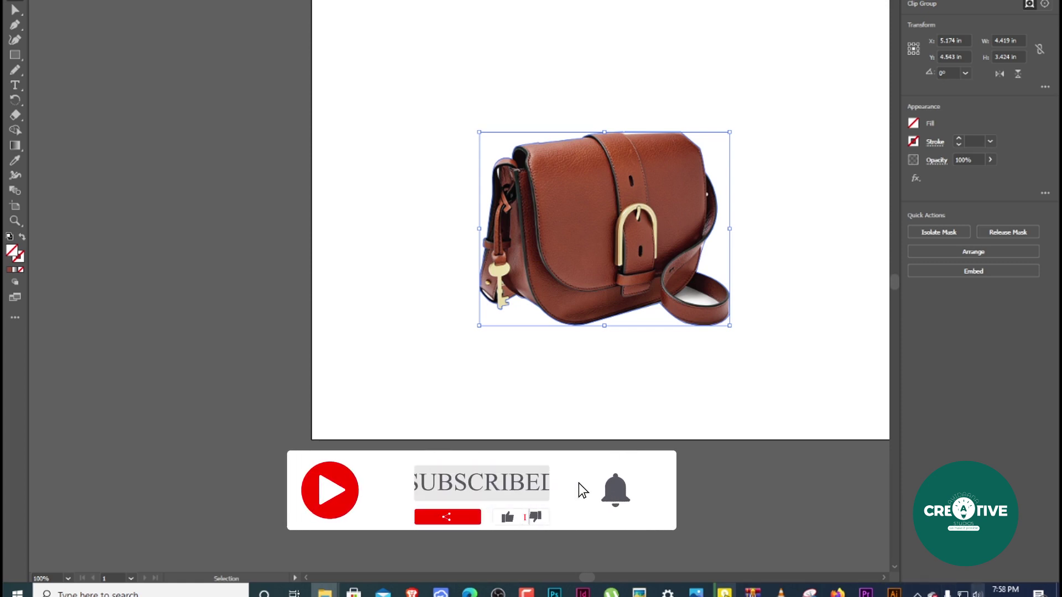
left_click(978, 593)
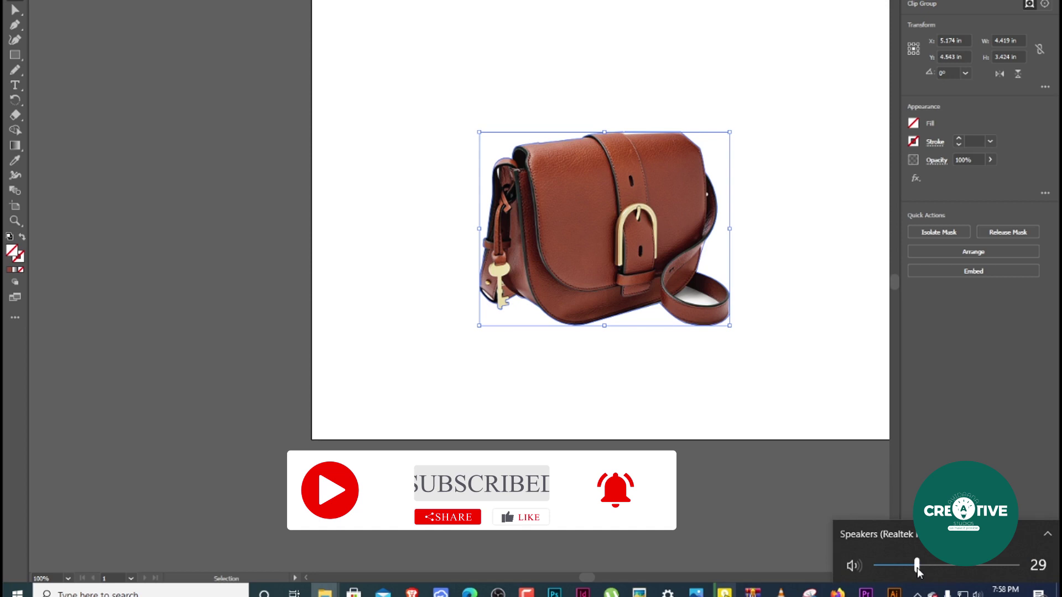
left_click_drag(917, 569, 923, 571)
left_click(669, 232)
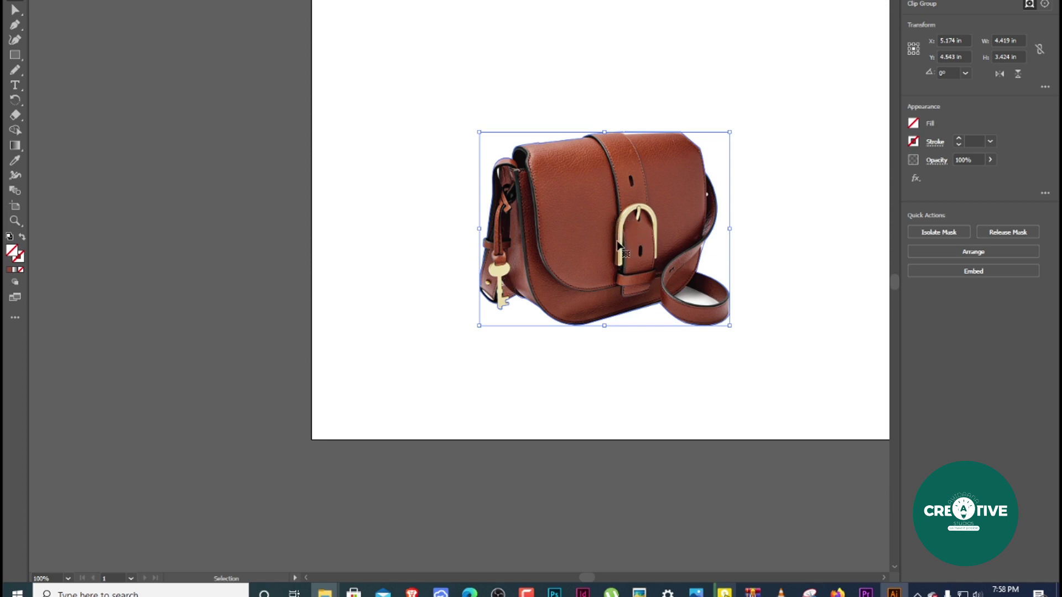
- Move the clipped bag up and to the right, to about X 5.43 in, Y 4.13 in, and keep it selected
left_click_drag(618, 247, 652, 226)
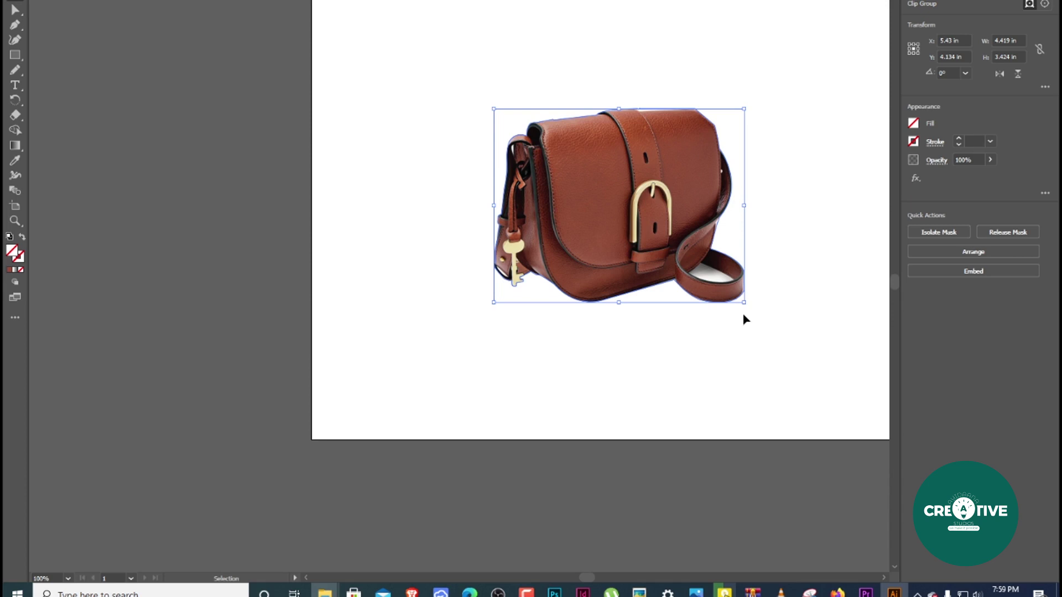
left_click_drag(441, 66, 777, 346)
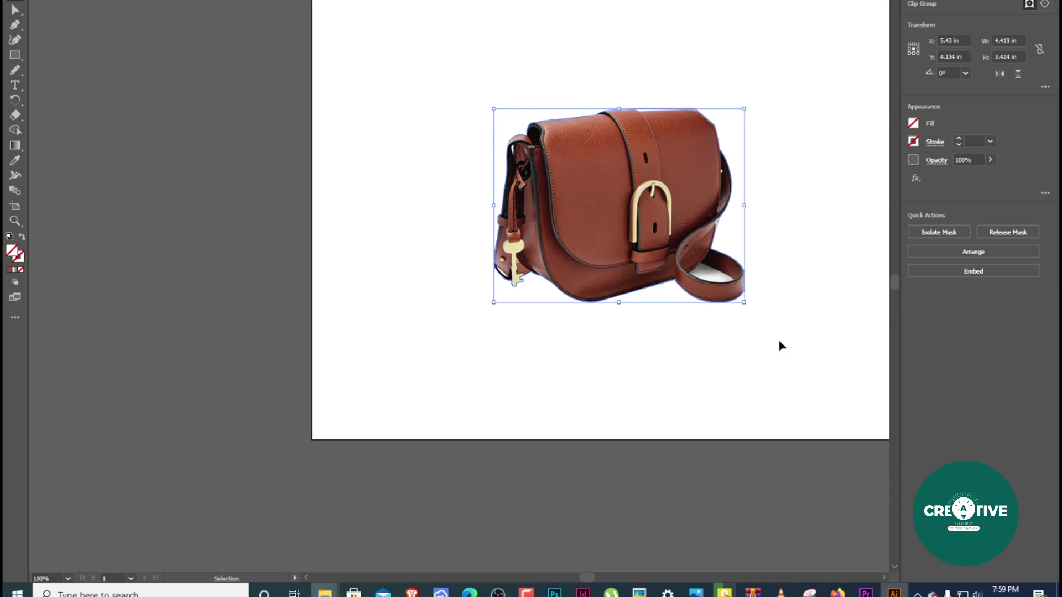